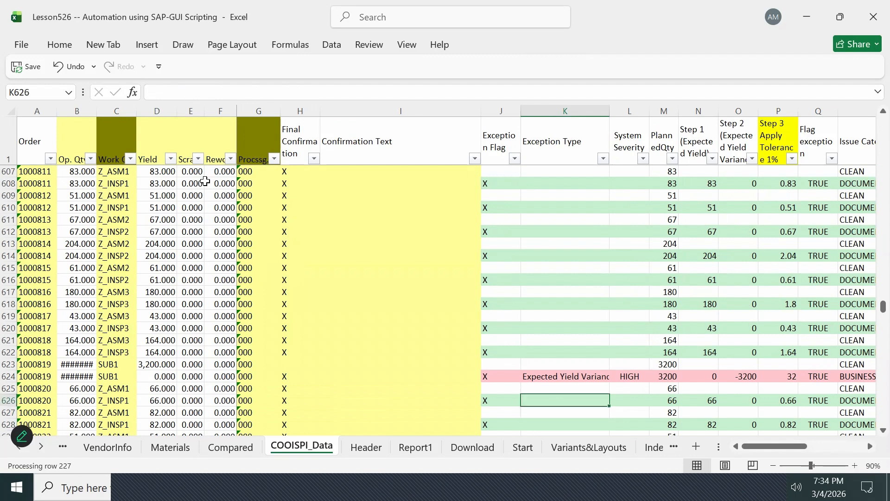
- Examine the exception details of row 624, from Exception Flag across to the 1% tolerance column
{"action": "key", "text": "Left"}
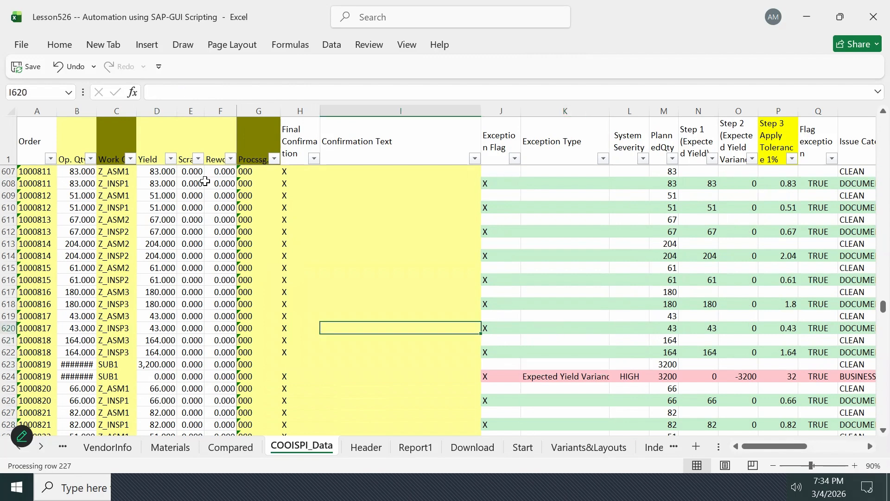
{"action": "key", "text": "Down"}
{"action": "key", "text": "Down"}
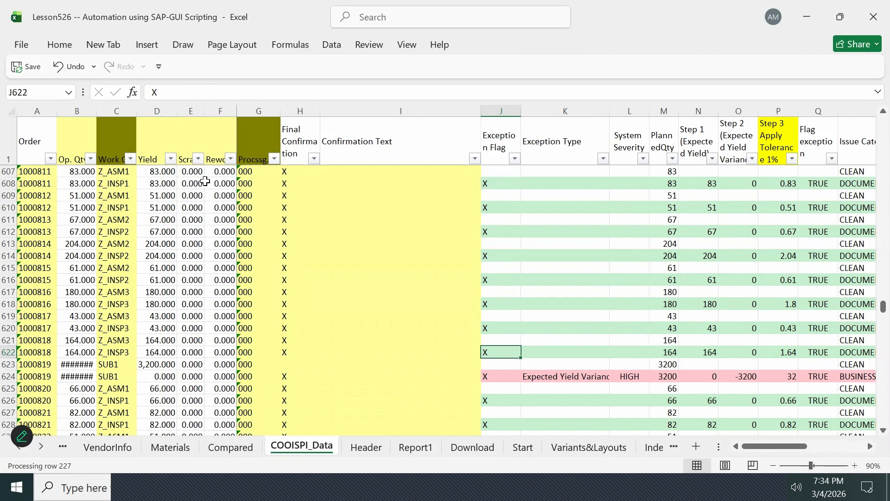
{"action": "key", "text": "Down"}
{"action": "key", "text": "Down"}
{"action": "key", "text": "Right"}
{"action": "key", "text": "Right"}
{"action": "key", "text": "Right"}
{"action": "key", "text": "Right"}
{"action": "key", "text": "Right"}
{"action": "key", "text": "Right"}
{"action": "key", "text": "Left"}
{"action": "key", "text": "Left"}
- Compare the Exception Flag entries in rows 618 to 622
{"action": "key", "text": "Left"}
{"action": "key", "text": "Left"}
{"action": "key", "text": "Left"}
{"action": "key", "text": "Left"}
{"action": "key", "text": "Right"}
{"action": "key", "text": "Up"}
{"action": "key", "text": "Up"}
{"action": "key", "text": "Left"}
{"action": "key", "text": "Up"}
{"action": "key", "text": "Up"}
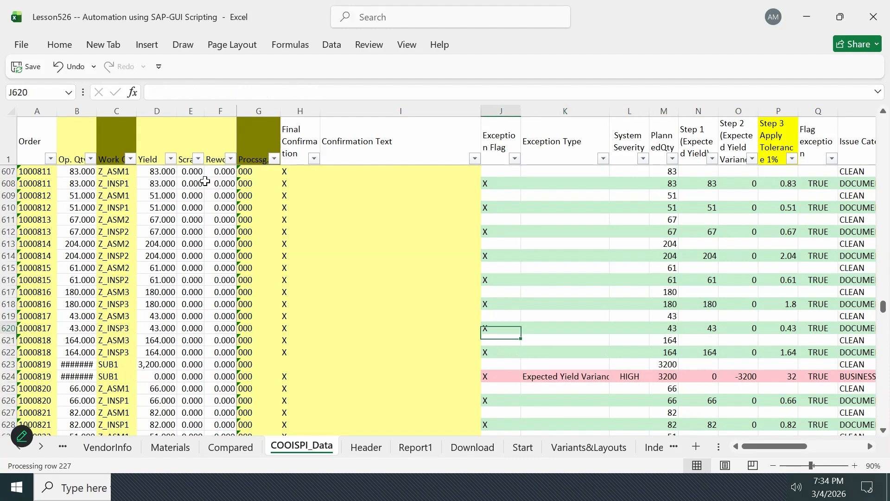
{"action": "key", "text": "Down"}
{"action": "key", "text": "Down"}
{"action": "key", "text": "Up"}
{"action": "key", "text": "Up"}
{"action": "key", "text": "Up"}
{"action": "key", "text": "Up"}
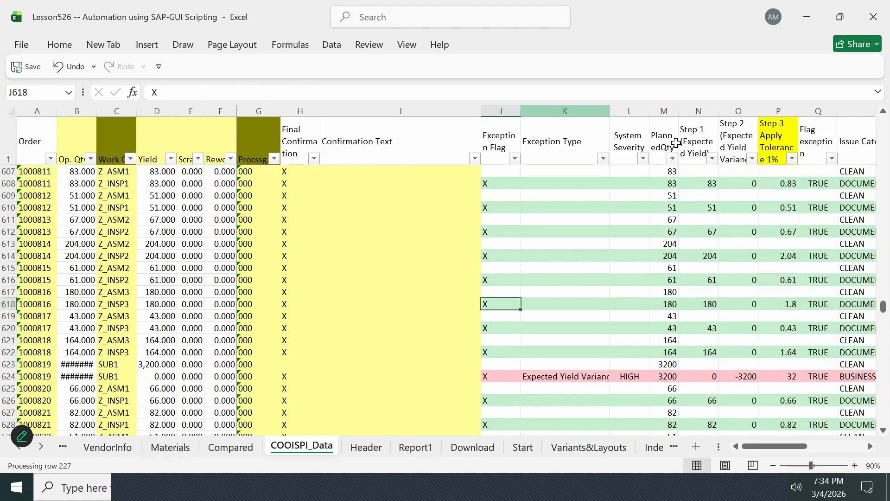
- Review the header row from Issue Category through Owner to the Maxif logic columns
{"action": "left_click", "coordinate": [852, 140]}
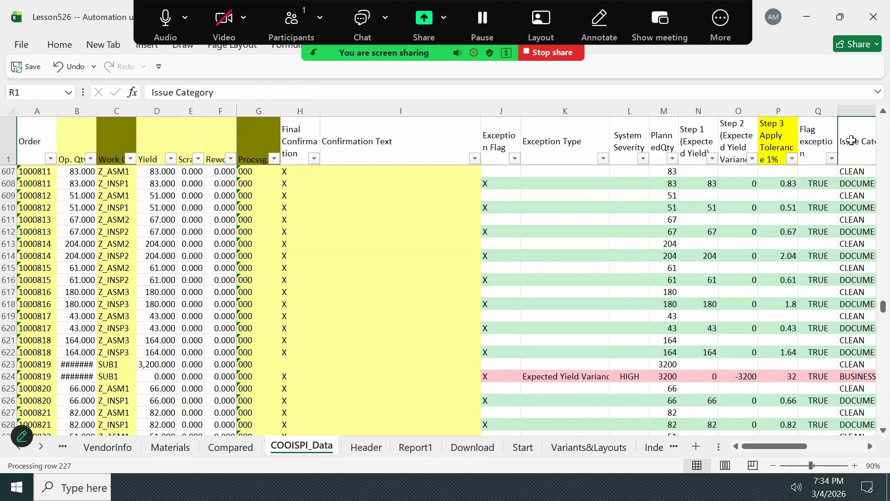
{"action": "key", "text": "Right"}
{"action": "key", "text": "Right"}
{"action": "key", "text": "Right"}
{"action": "key", "text": "Left"}
{"action": "key", "text": "Left"}
{"action": "key", "text": "Left"}
{"action": "key", "text": "Right"}
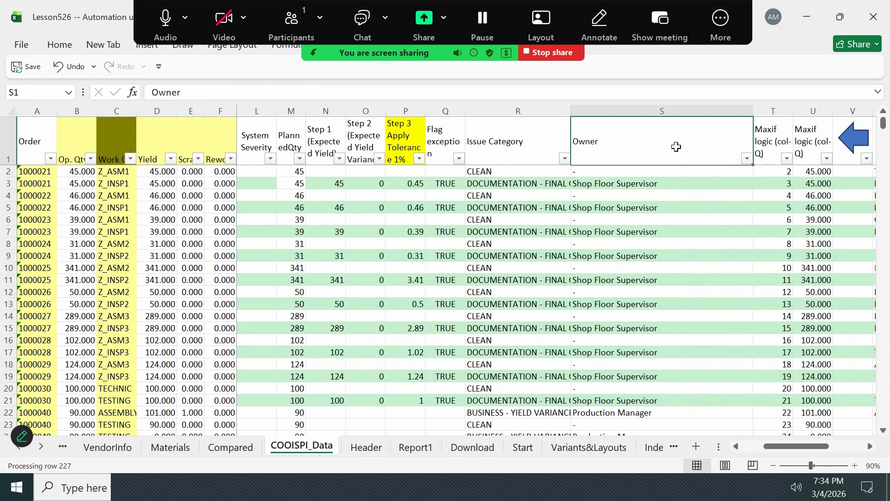
{"action": "key", "text": "Right"}
{"action": "key", "text": "Right"}
{"action": "key", "text": "Right"}
{"action": "key", "text": "Right"}
{"action": "key", "text": "Right"}
{"action": "key", "text": "Right"}
{"action": "key", "text": "Right"}
{"action": "key", "text": "Right"}
{"action": "key", "text": "Right"}
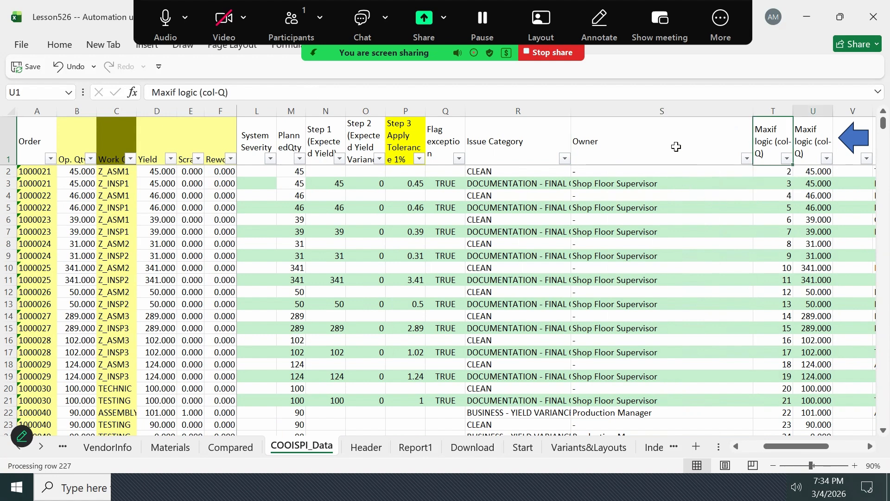
{"action": "key", "text": "Right"}
{"action": "key", "text": "Left"}
{"action": "key", "text": "Left"}
{"action": "key", "text": "Left"}
{"action": "key", "text": "Left"}
{"action": "key", "text": "Left"}
{"action": "key", "text": "Left"}
{"action": "key", "text": "Left"}
{"action": "key", "text": "Left"}
{"action": "key", "text": "Left"}
{"action": "key", "text": "Left"}
{"action": "key", "text": "Left"}
{"action": "key", "text": "Left"}
{"action": "key", "text": "Left"}
{"action": "key", "text": "Left"}
{"action": "key", "text": "Right"}
{"action": "key", "text": "Right"}
{"action": "key", "text": "Right"}
{"action": "key", "text": "Right"}
- Examine the Owner column entries down the order rows to see who is responsible for each issue
{"action": "key", "text": "Down"}
{"action": "key", "text": "Down"}
{"action": "key", "text": "Down"}
{"action": "key", "text": "Down"}
{"action": "key", "text": "Down"}
{"action": "key", "text": "Down"}
{"action": "key", "text": "Down"}
{"action": "key", "text": "Down"}
{"action": "key", "text": "Down"}
{"action": "key", "text": "Down"}
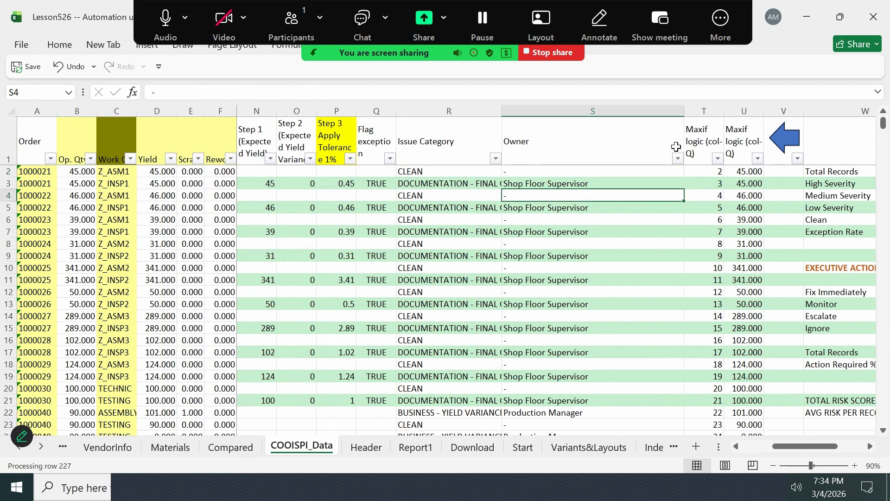
{"action": "key", "text": "Down"}
{"action": "key", "text": "Down"}
{"action": "key", "text": "Down"}
{"action": "key", "text": "Down"}
{"action": "key", "text": "Down"}
{"action": "key", "text": "Down"}
{"action": "key", "text": "Down"}
{"action": "key", "text": "Down"}
{"action": "key", "text": "Down"}
{"action": "key", "text": "Down"}
{"action": "key", "text": "Down"}
{"action": "key", "text": "Down"}
{"action": "key", "text": "Down"}
{"action": "key", "text": "Down"}
{"action": "key", "text": "Down"}
{"action": "key", "text": "Down"}
{"action": "key", "text": "Down"}
{"action": "key", "text": "Down"}
{"action": "key", "text": "Down"}
{"action": "key", "text": "Down"}
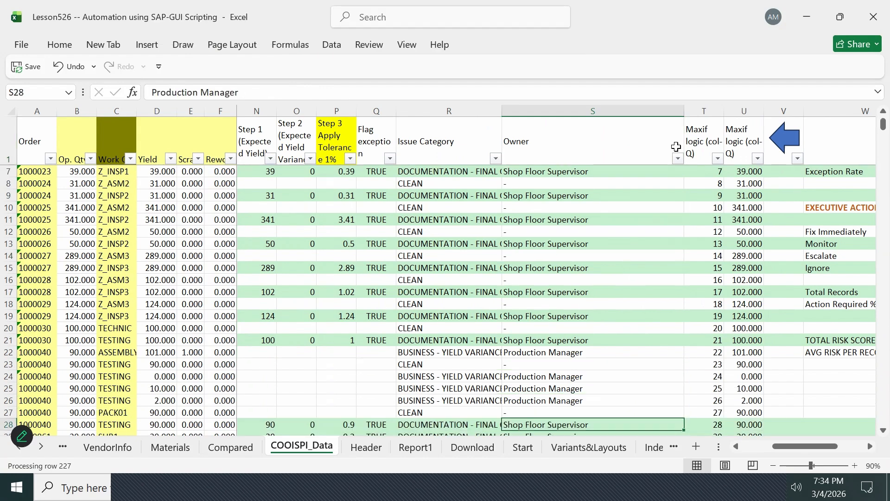
{"action": "key", "text": "Down"}
{"action": "key", "text": "Down"}
{"action": "key", "text": "Down"}
{"action": "key", "text": "Down"}
{"action": "key", "text": "Down"}
{"action": "key", "text": "Down"}
{"action": "key", "text": "Down"}
{"action": "key", "text": "Down"}
{"action": "key", "text": "Down"}
{"action": "key", "text": "Down"}
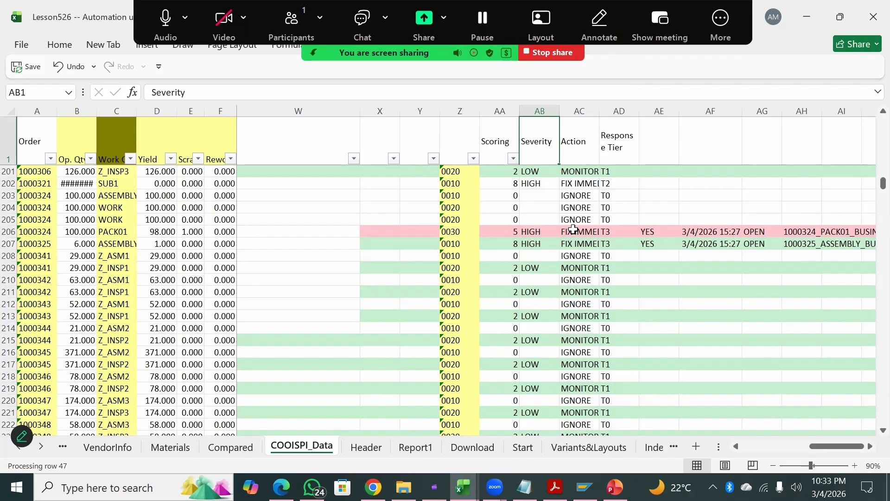
- Examine the Severity, Action and Response Tier cells in row 206
{"action": "left_click", "coordinate": [573, 229]}
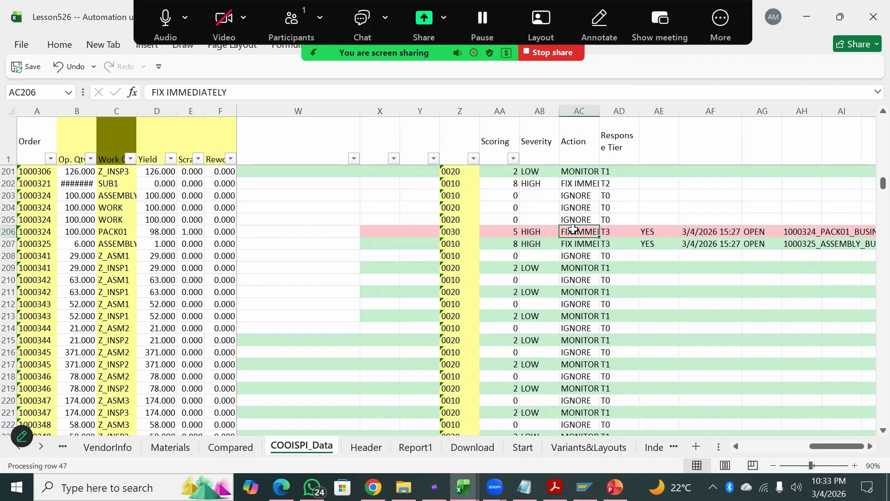
{"action": "left_click", "coordinate": [527, 231]}
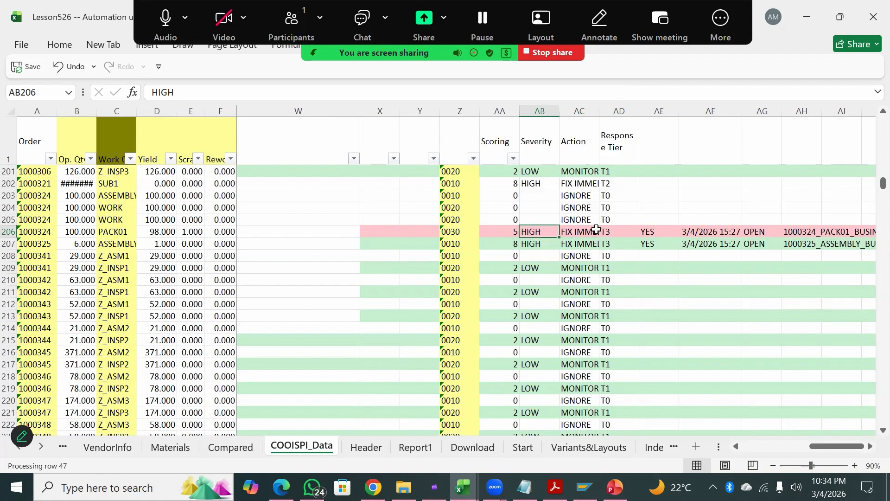
{"action": "left_click", "coordinate": [583, 229]}
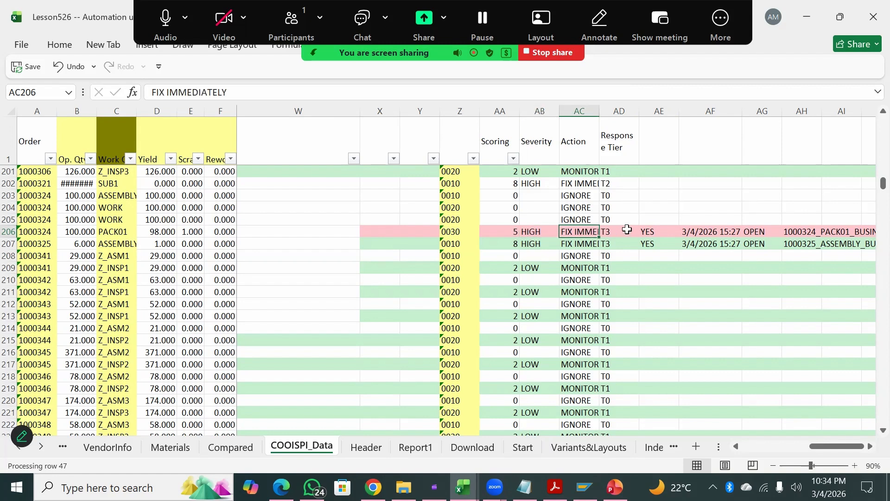
{"action": "left_click", "coordinate": [620, 230]}
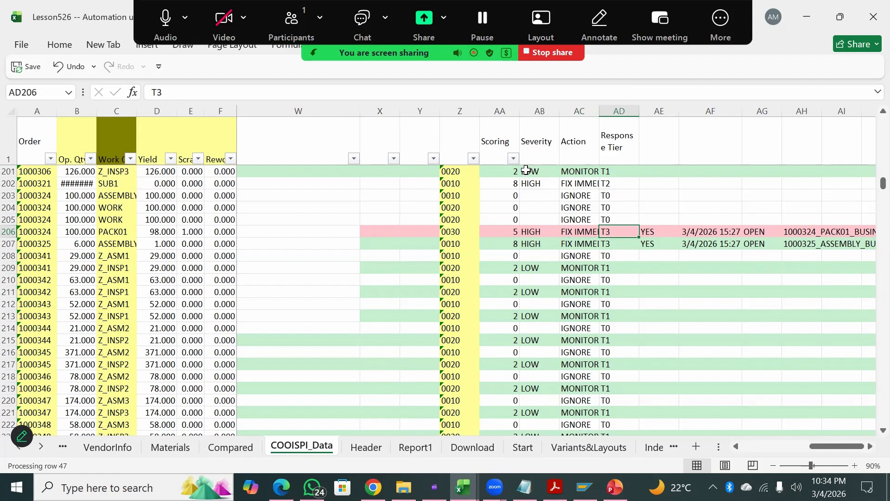
- Compare the Severity and Action entries of rows 201 and 202, including the Response Tier of row 201
{"action": "left_click", "coordinate": [526, 170]}
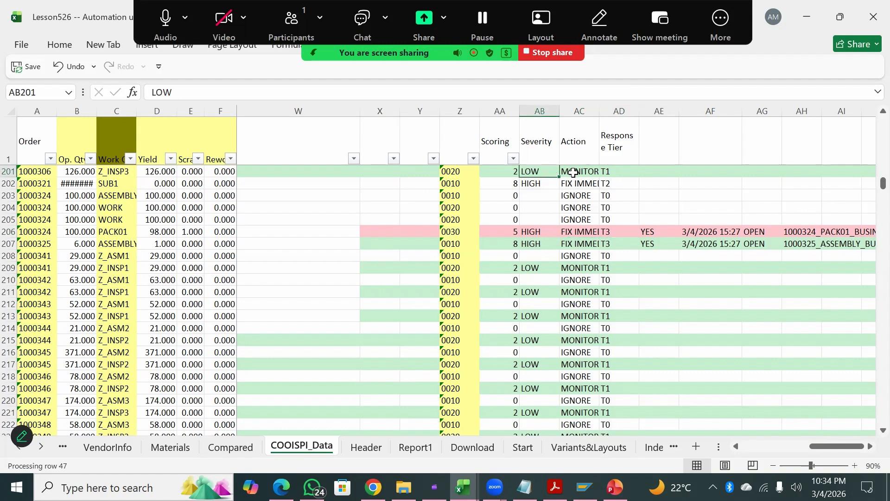
{"action": "left_click", "coordinate": [577, 172]}
{"action": "left_click", "coordinate": [605, 174]}
{"action": "left_click", "coordinate": [575, 170]}
{"action": "left_click", "coordinate": [565, 185]}
{"action": "left_click", "coordinate": [534, 182]}
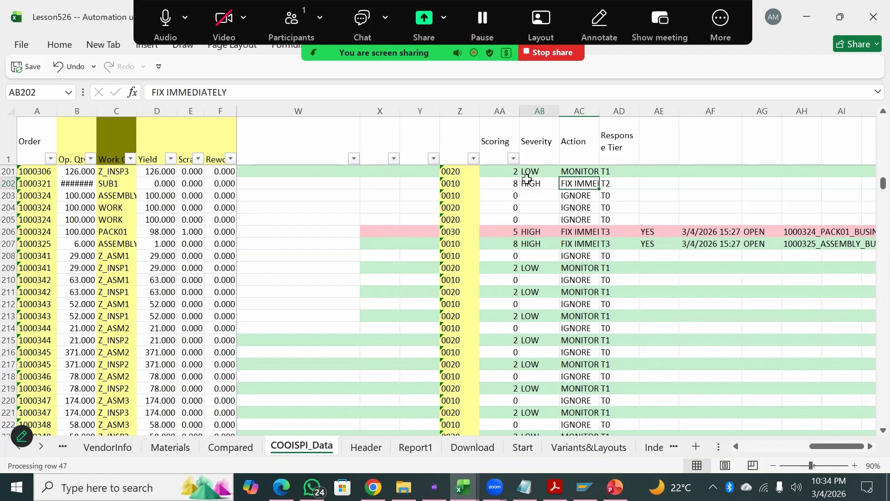
- Check the Action cells in rows 206 and 207, and compare the Response Tier entries in rows 201, 202, 203 and 206
{"action": "left_click", "coordinate": [567, 231]}
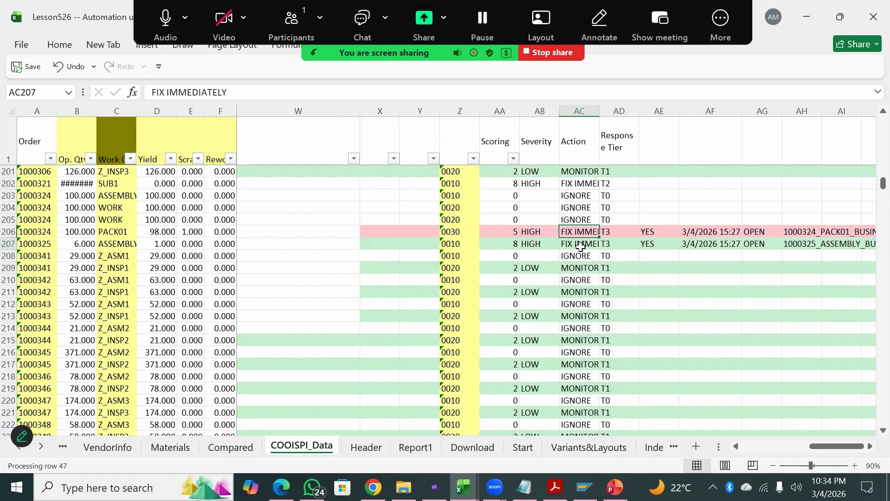
{"action": "left_click", "coordinate": [584, 244]}
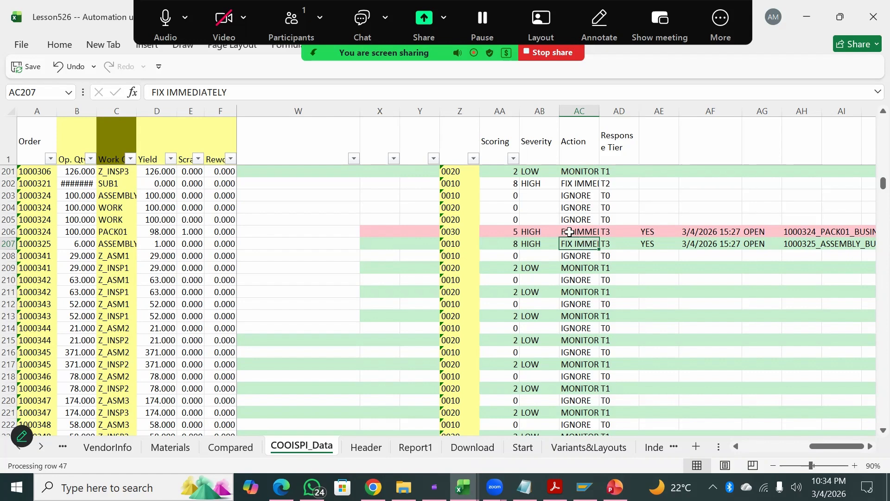
{"action": "left_click", "coordinate": [615, 229]}
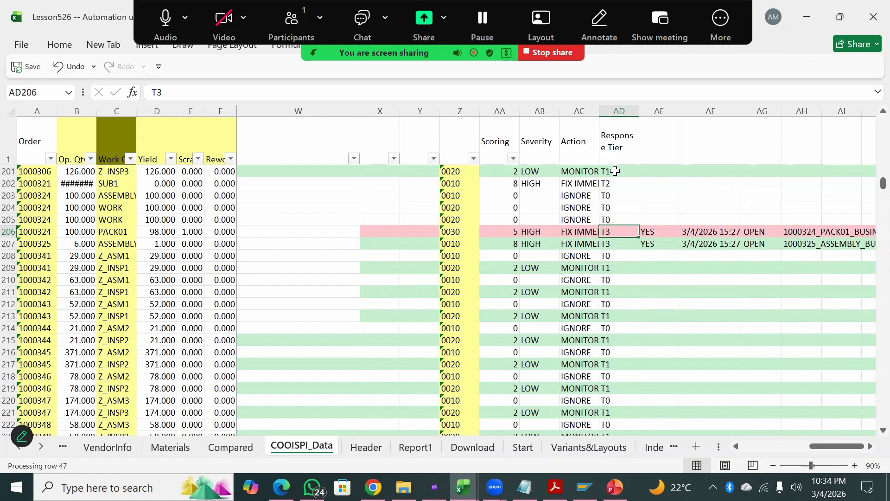
{"action": "left_click", "coordinate": [614, 171]}
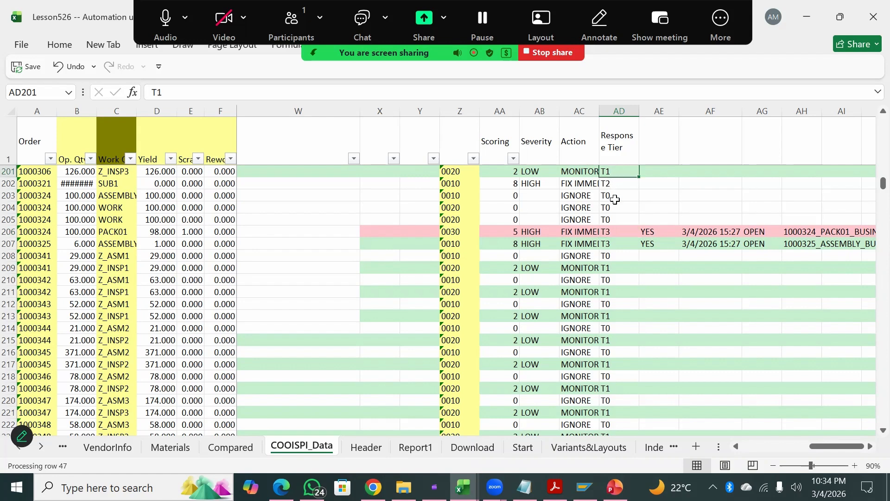
{"action": "left_click", "coordinate": [615, 143]}
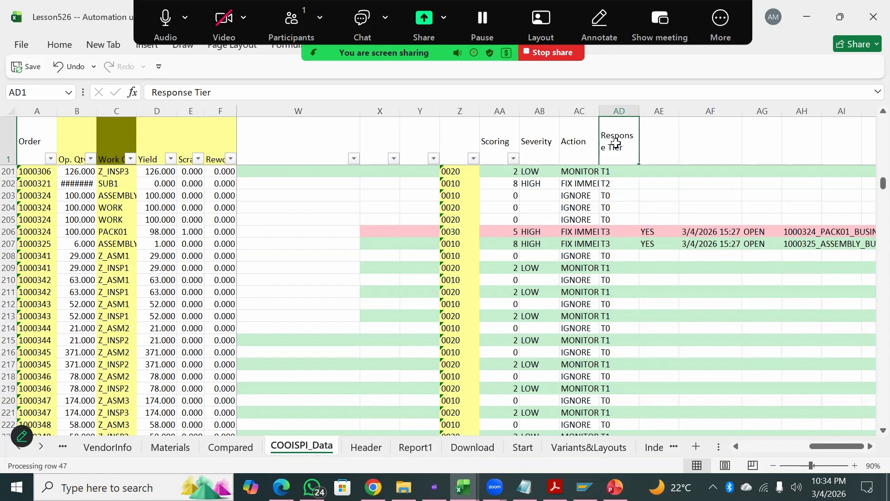
{"action": "left_click", "coordinate": [612, 169]}
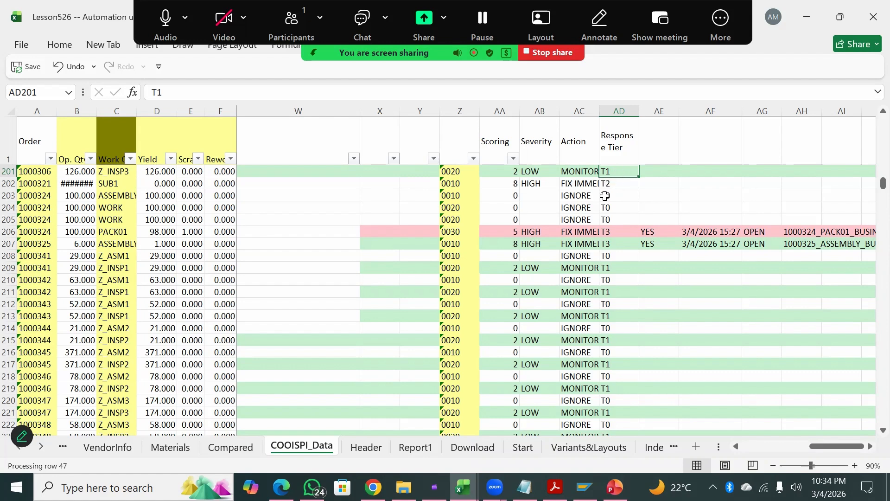
{"action": "left_click", "coordinate": [620, 180]}
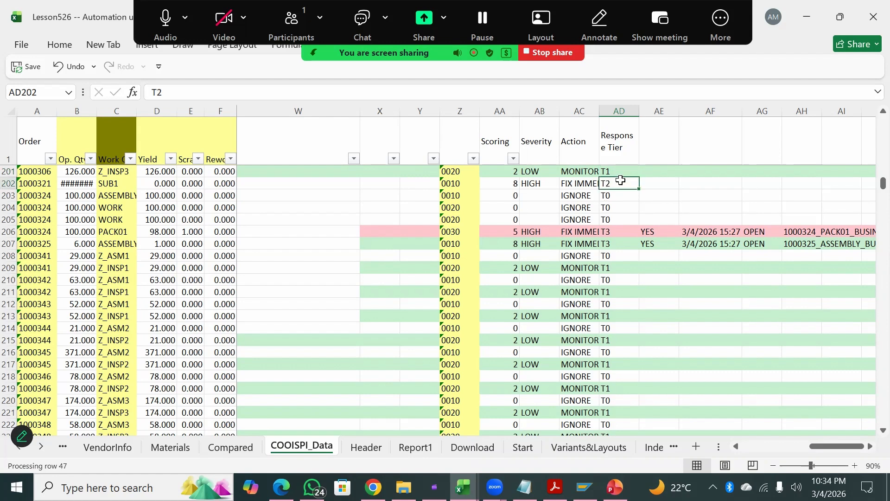
{"action": "left_click", "coordinate": [614, 197]}
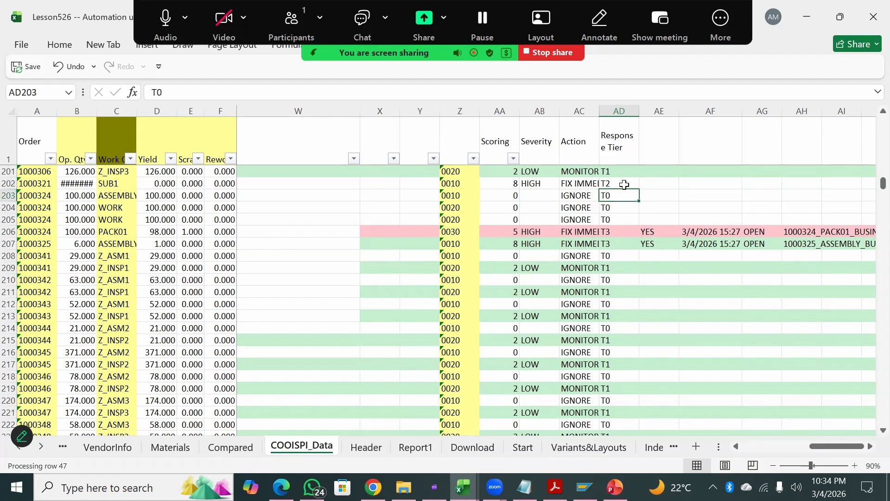
{"action": "left_click", "coordinate": [611, 170]}
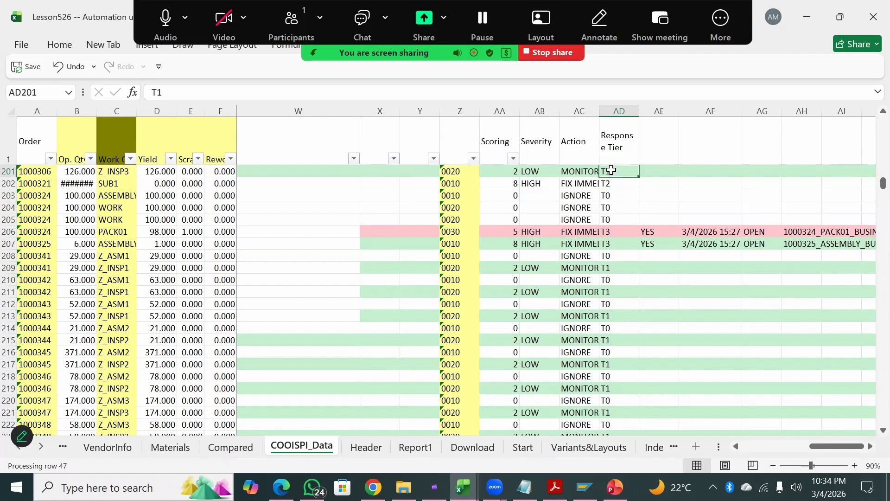
- Match the Action against the Response Tier in rows 201, 202, 206 and 207
{"action": "left_click", "coordinate": [582, 167]}
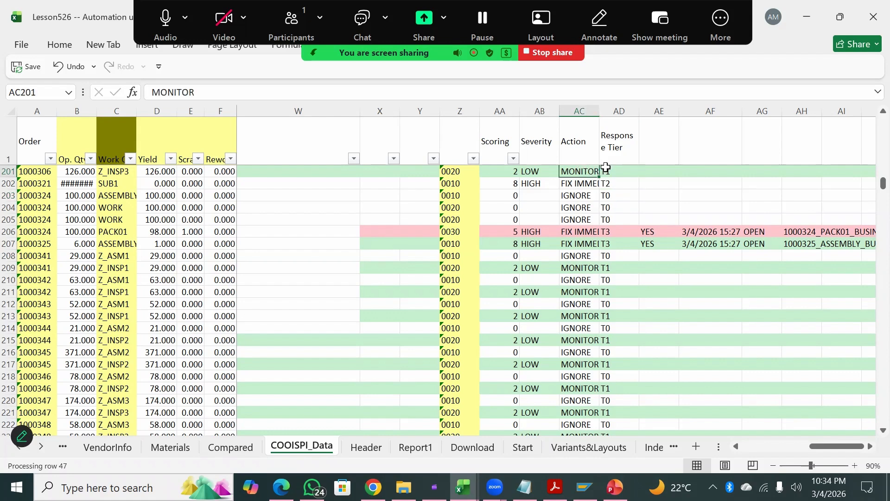
{"action": "key", "text": "Right"}
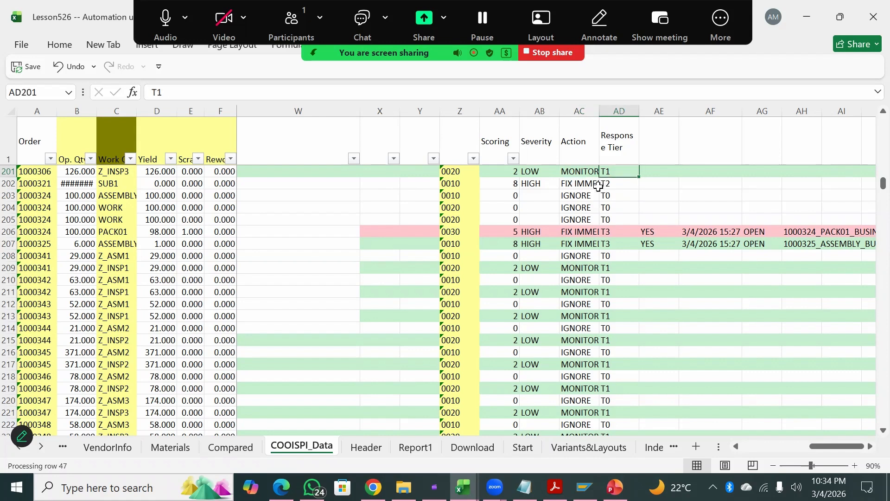
{"action": "left_click", "coordinate": [589, 185]}
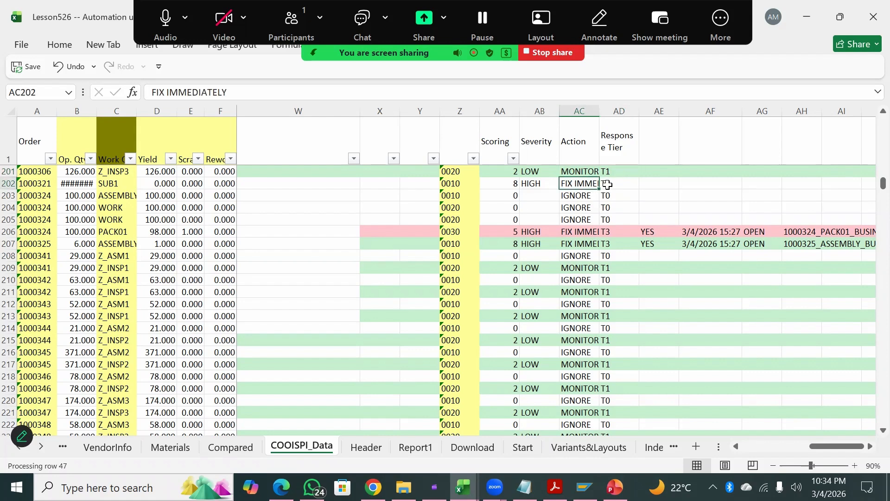
{"action": "key", "text": "Right"}
{"action": "left_click", "coordinate": [590, 234]}
{"action": "left_click", "coordinate": [621, 231]}
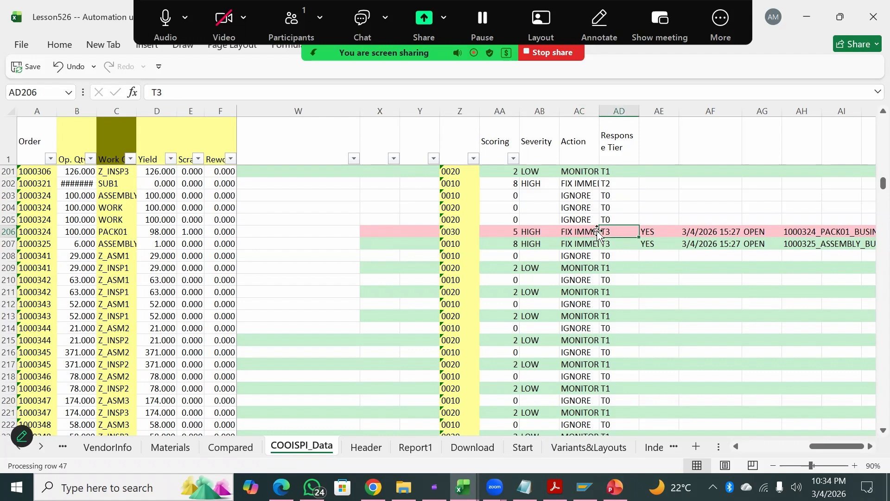
{"action": "key", "text": "Left"}
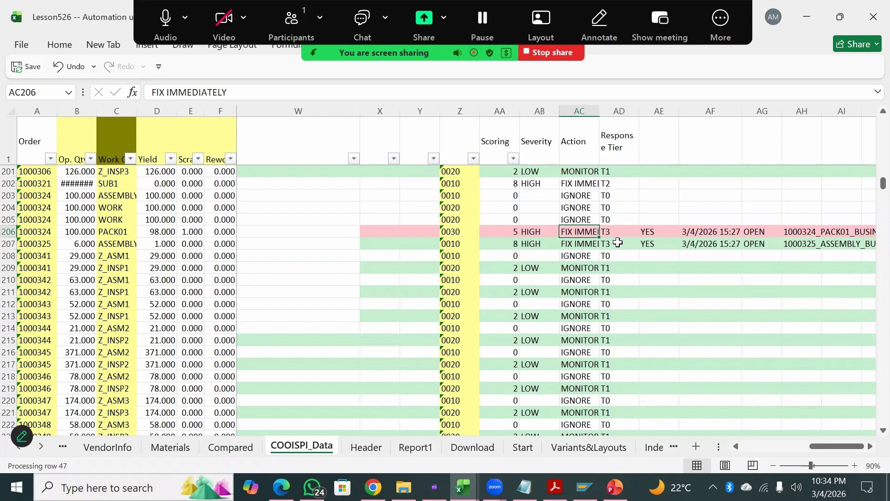
{"action": "left_click", "coordinate": [617, 245]}
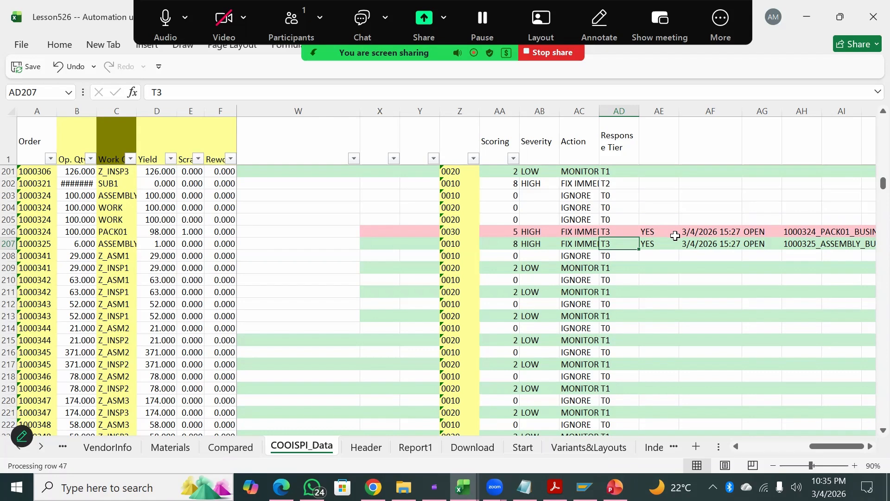
{"action": "left_click", "coordinate": [603, 232]}
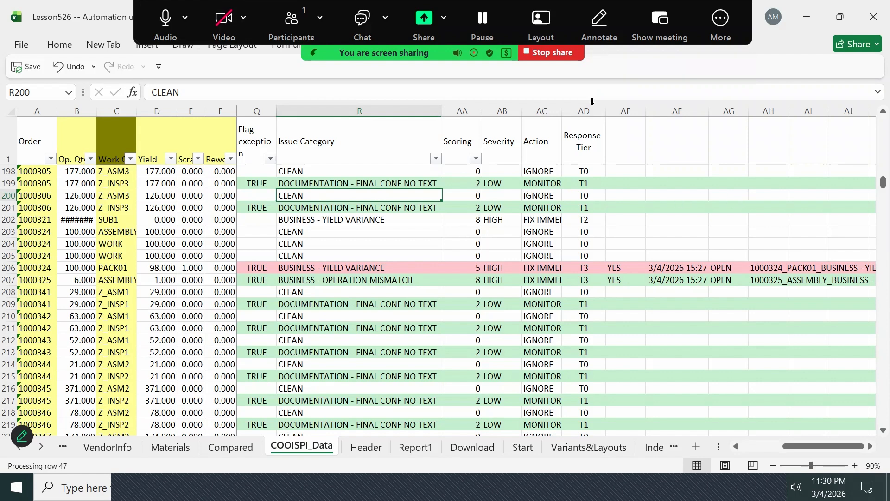
- Select the Issue Category, Severity, Scoring and Action header cells together in row 1
{"action": "left_click", "coordinate": [365, 139]}
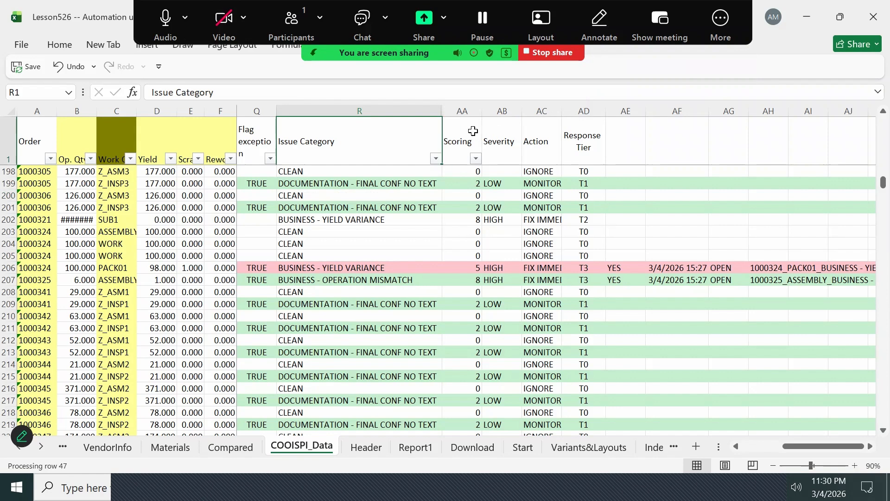
{"action": "left_click", "coordinate": [504, 131], "text": "ctrl"}
{"action": "left_click", "coordinate": [453, 137], "text": "ctrl"}
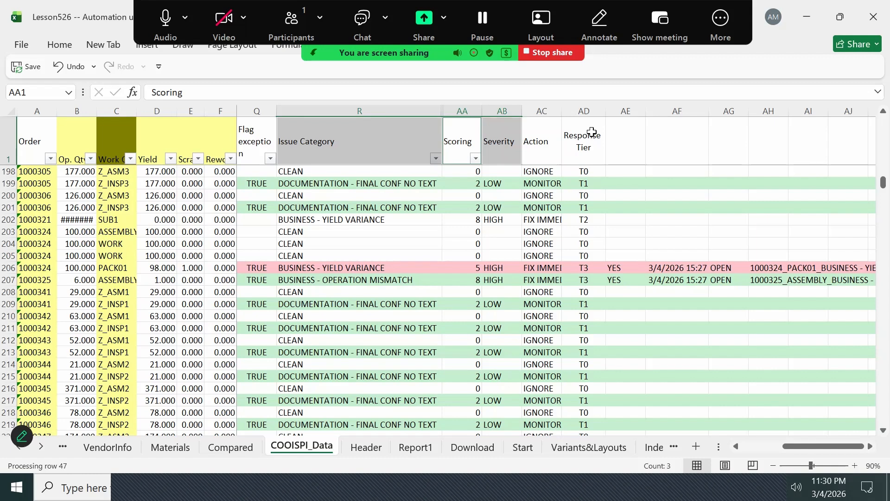
{"action": "left_click", "coordinate": [547, 140], "text": "ctrl"}
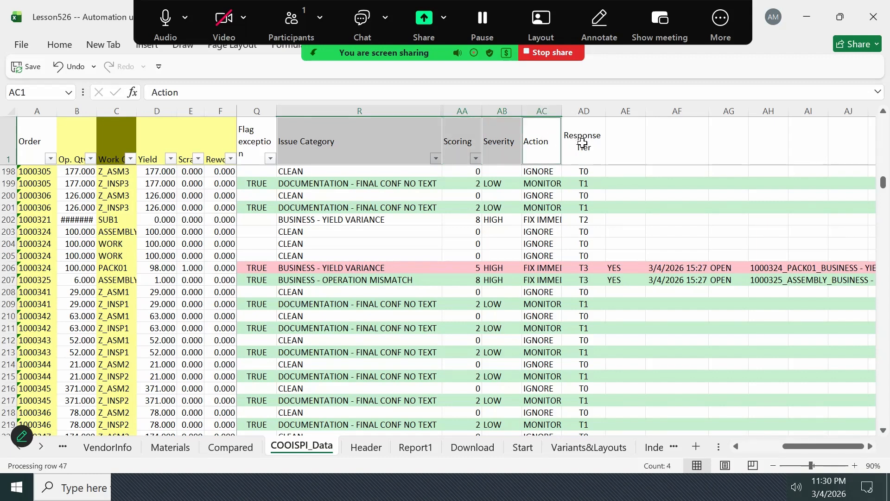
- Compare the Severity and Action entries with the Response Tier across rows 198, 202, 206 and 207
{"action": "left_click", "coordinate": [594, 171]}
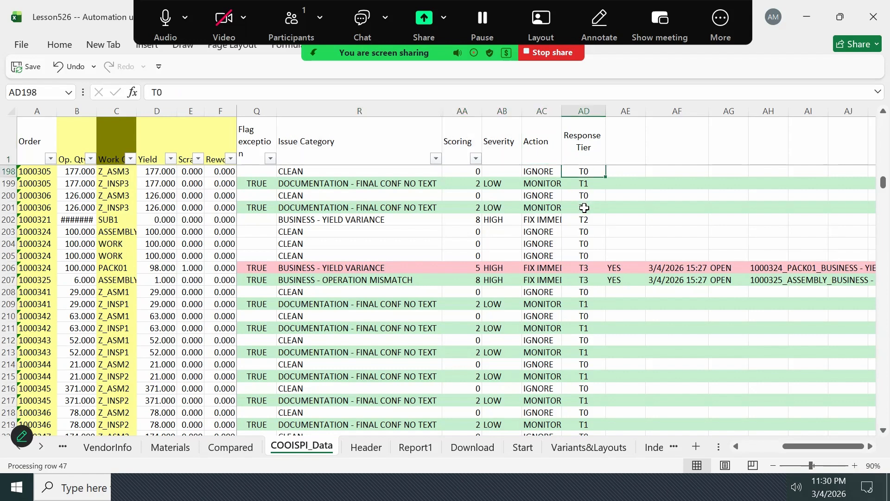
{"action": "left_click", "coordinate": [586, 222]}
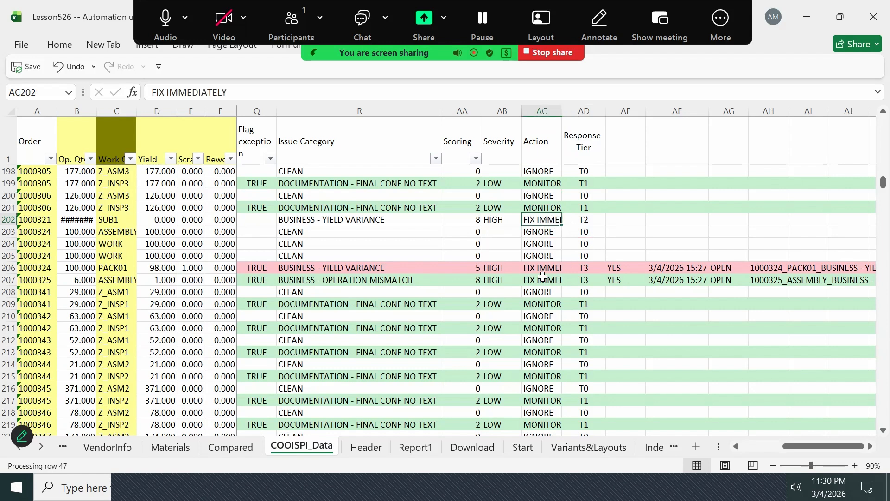
{"action": "left_click", "coordinate": [502, 270]}
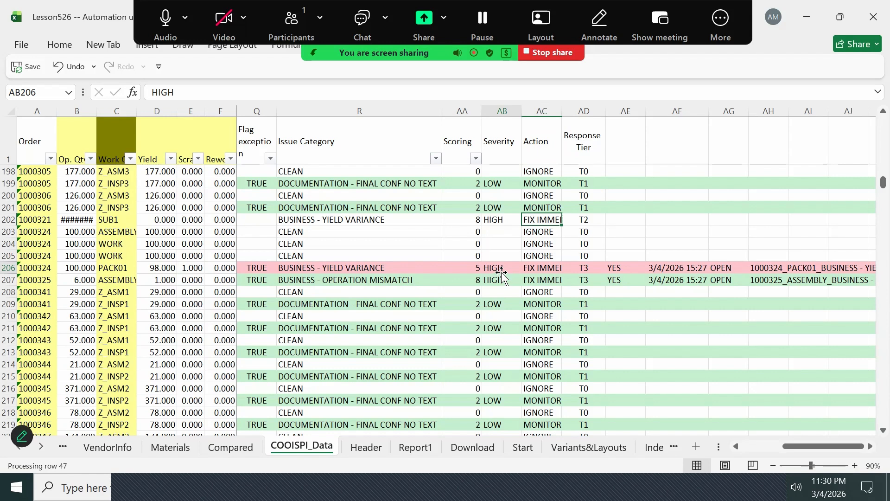
{"action": "left_click", "coordinate": [591, 270]}
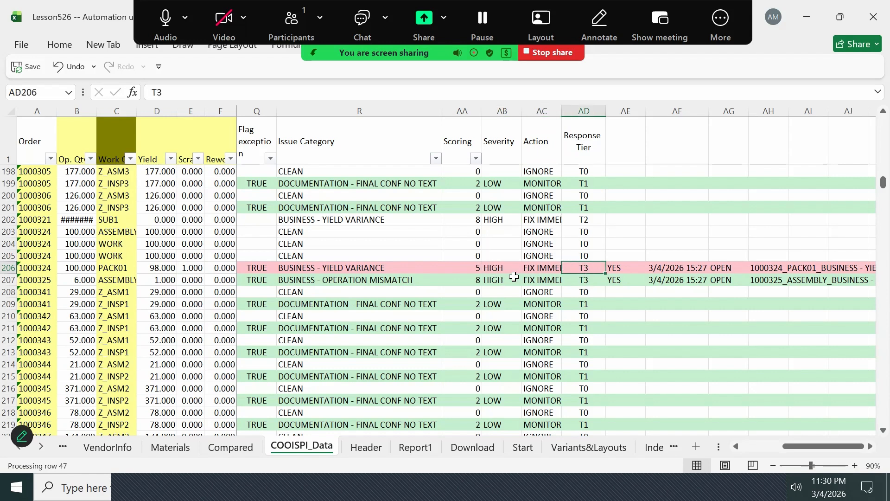
{"action": "left_click", "coordinate": [495, 281]}
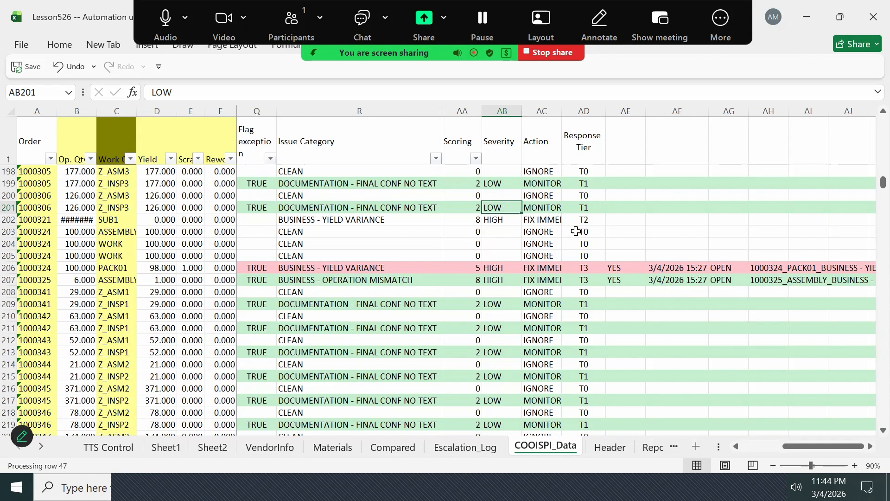
{"action": "left_click", "coordinate": [543, 269]}
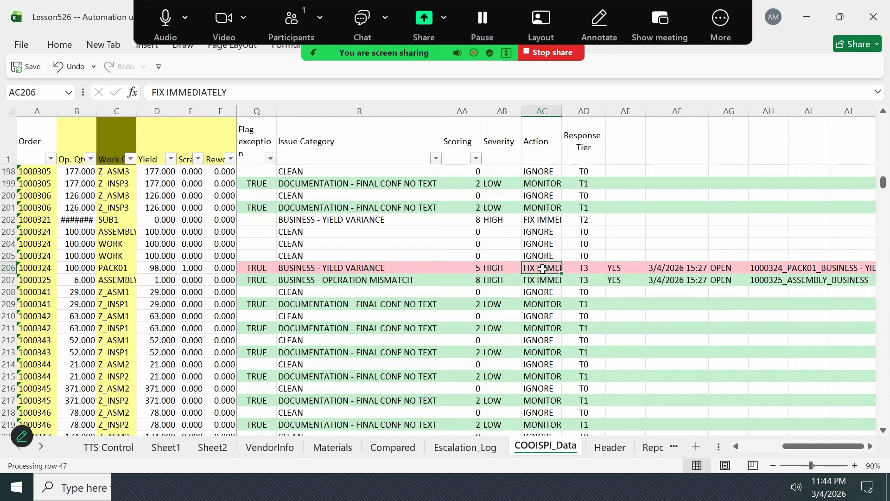
{"action": "left_click", "coordinate": [509, 268]}
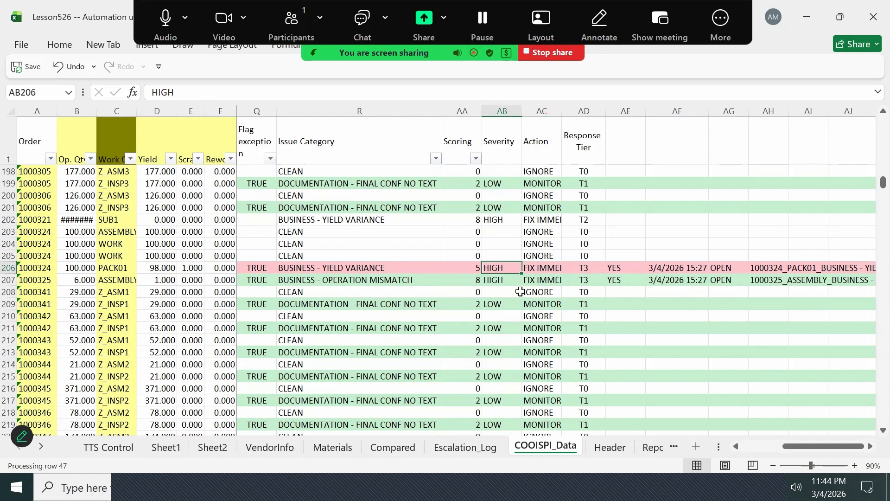
- Open the Escalation_Log sheet and examine the Timestamp, Exception Key and Order entries of row 3
{"action": "left_click", "coordinate": [458, 446]}
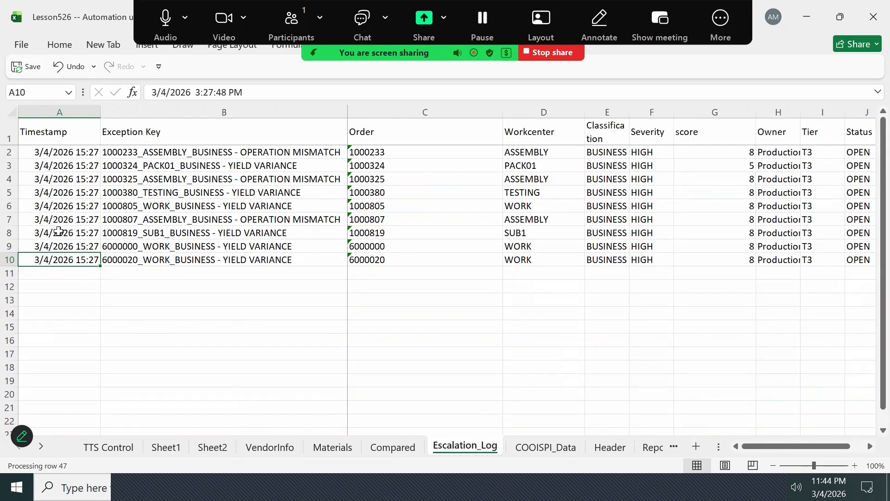
{"action": "left_click", "coordinate": [48, 136]}
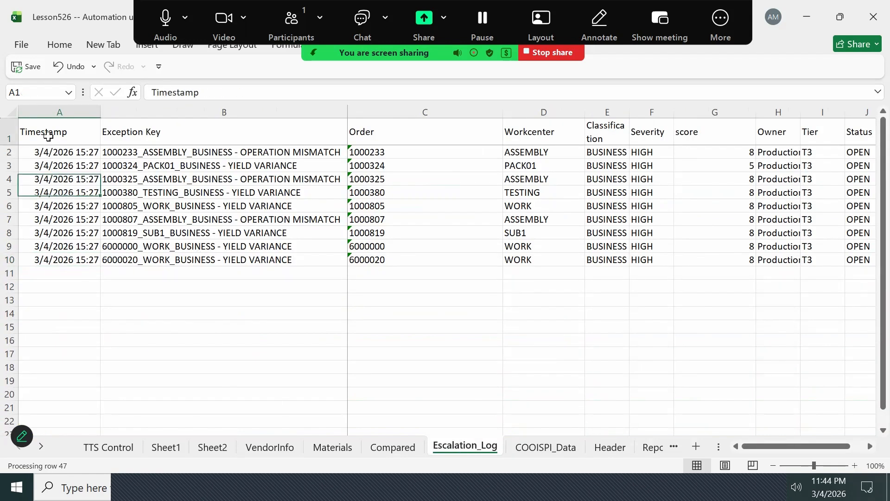
{"action": "key", "text": "Down"}
{"action": "key", "text": "Down"}
{"action": "key", "text": "Right"}
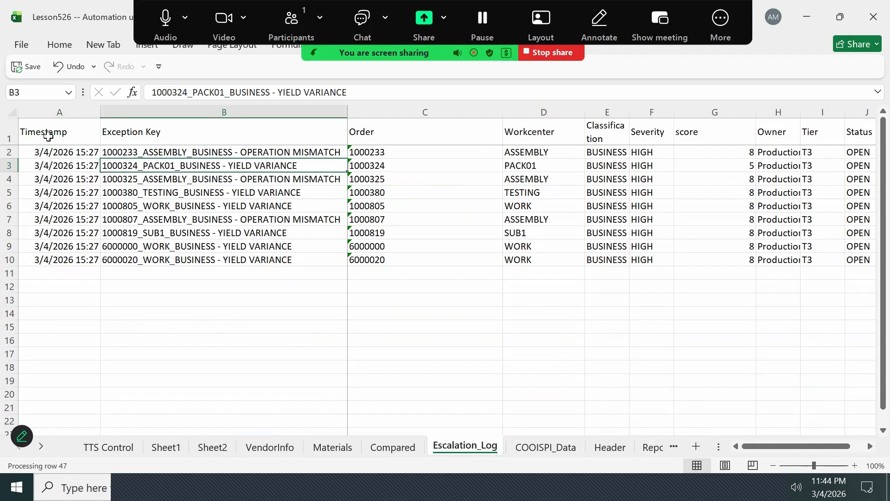
{"action": "key", "text": "Right"}
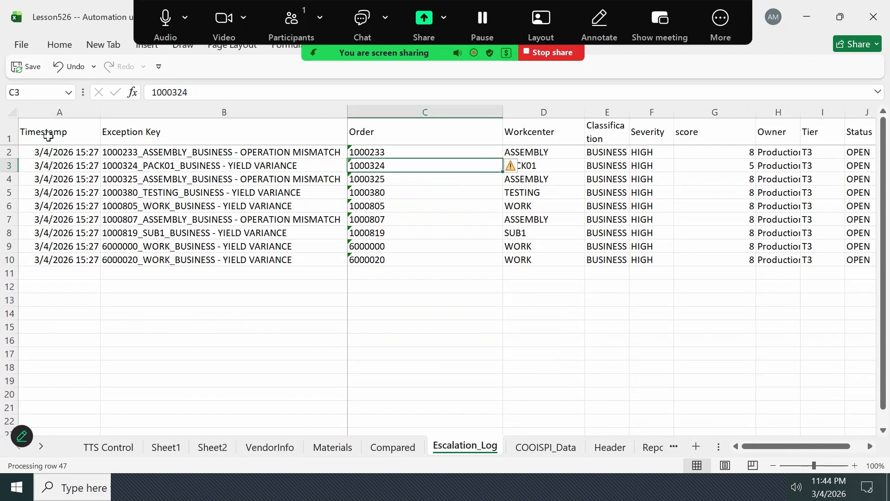
{"action": "key", "text": "Left"}
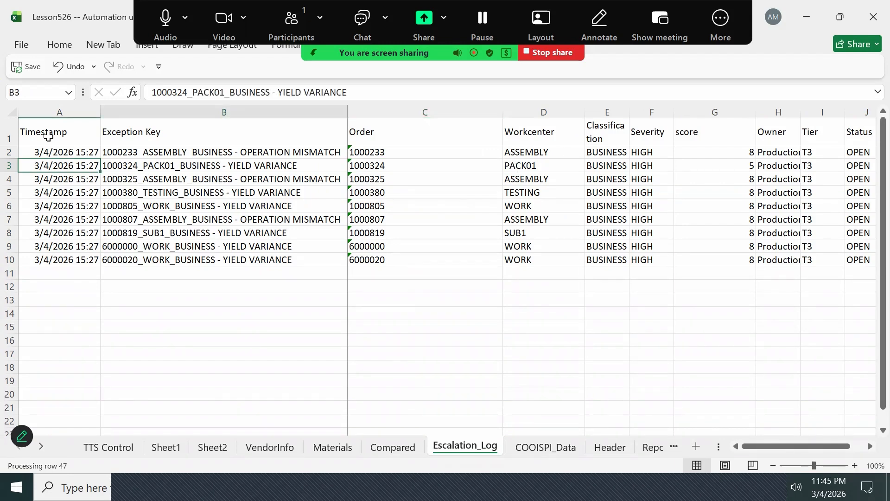
- Read the remaining fields of log row 3, from Workcenter and Classification through score and Owner to Status
{"action": "key", "text": "Right"}
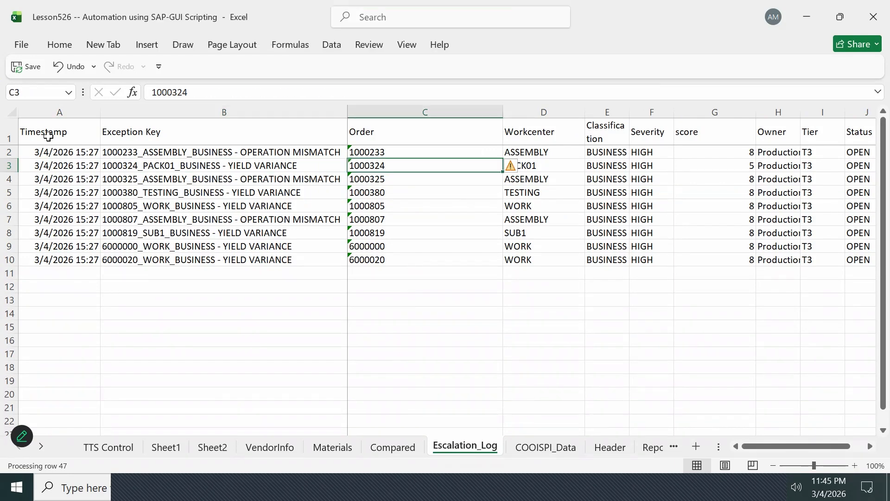
{"action": "key", "text": "Right"}
{"action": "key", "text": "Right"}
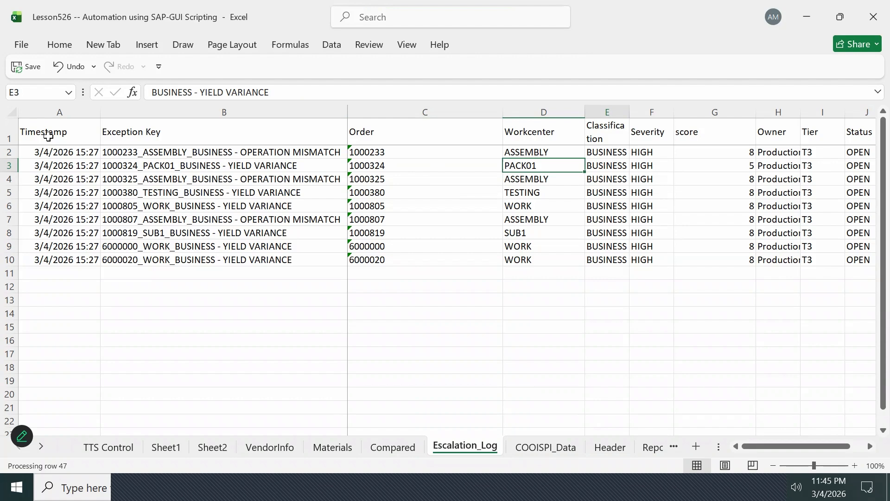
{"action": "key", "text": "Right"}
{"action": "key", "text": "Right"}
{"action": "key", "text": "Right"}
{"action": "key", "text": "Right"}
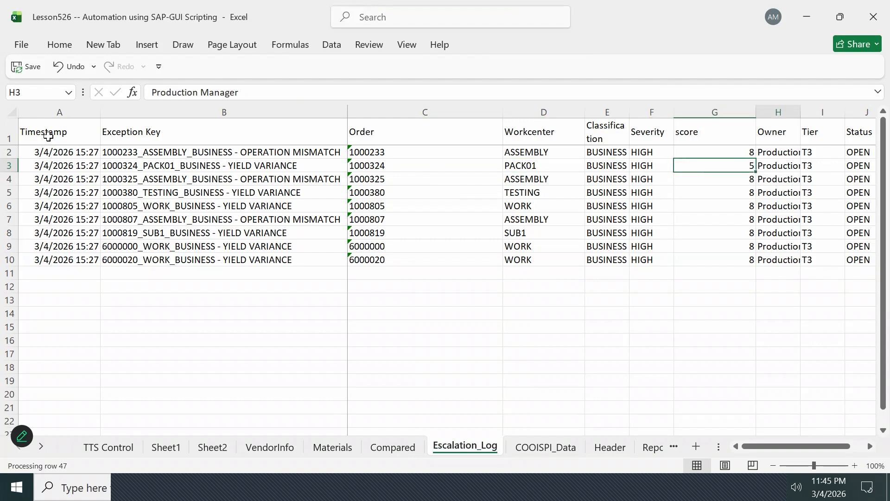
{"action": "key", "text": "Right"}
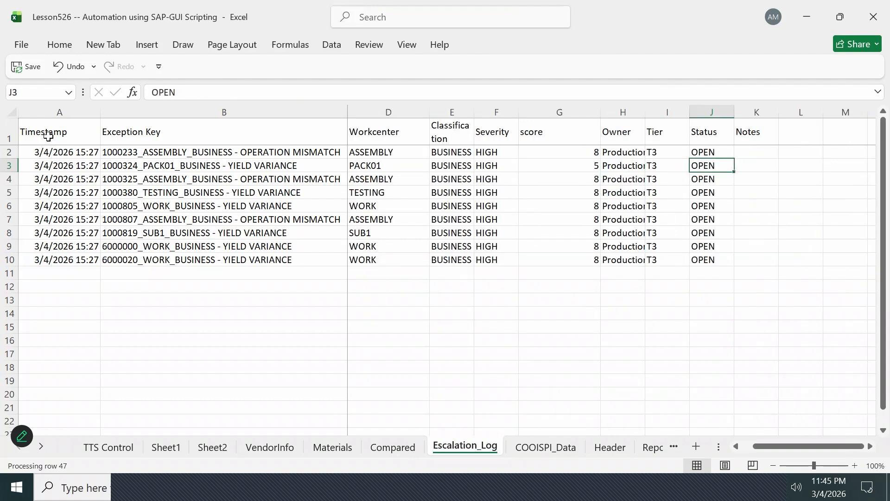
- Go through the logged exceptions from the Timestamp column, covering the lower rows of the escalation log
{"action": "key", "text": "Left"}
{"action": "key", "text": "Left"}
{"action": "key", "text": "Left"}
{"action": "key", "text": "Left"}
{"action": "key", "text": "Left"}
{"action": "key", "text": "Left"}
{"action": "key", "text": "Left"}
{"action": "key", "text": "Left"}
{"action": "key", "text": "Left"}
{"action": "key", "text": "Down"}
{"action": "key", "text": "Down"}
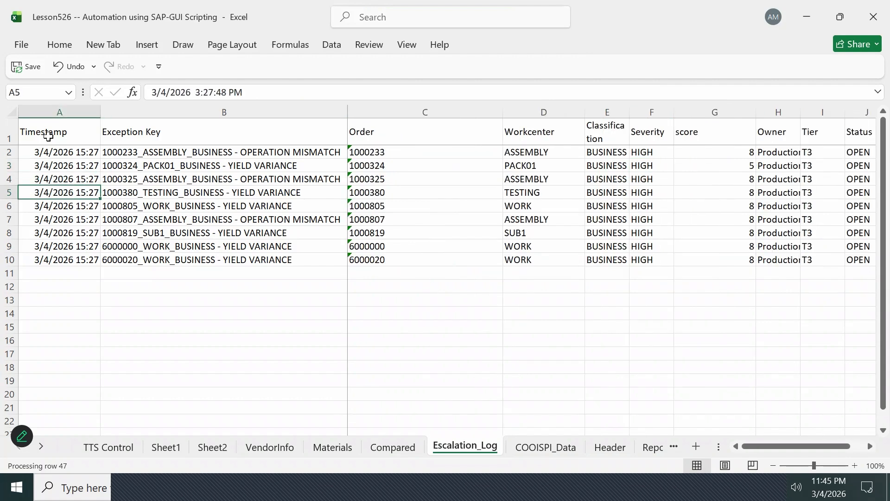
{"action": "key", "text": "Down"}
{"action": "key", "text": "Down"}
{"action": "key", "text": "Down"}
{"action": "key", "text": "Down"}
{"action": "key", "text": "Down"}
{"action": "key", "text": "Down"}
{"action": "key", "text": "Up"}
{"action": "key", "text": "Up"}
{"action": "key", "text": "Up"}
{"action": "key", "text": "Up"}
{"action": "key", "text": "Right"}
{"action": "key", "text": "Right"}
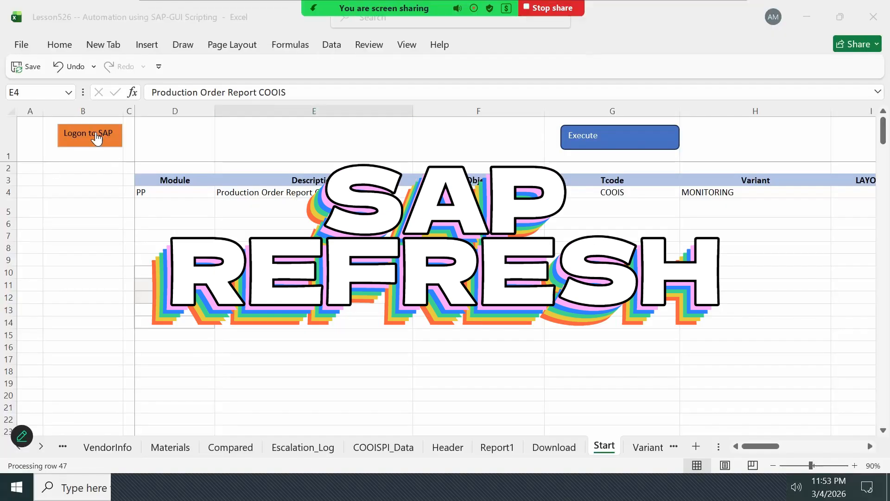
- Log on to SAP from the Start sheet and set the Module in row 4 to PP
{"action": "left_click", "coordinate": [95, 138]}
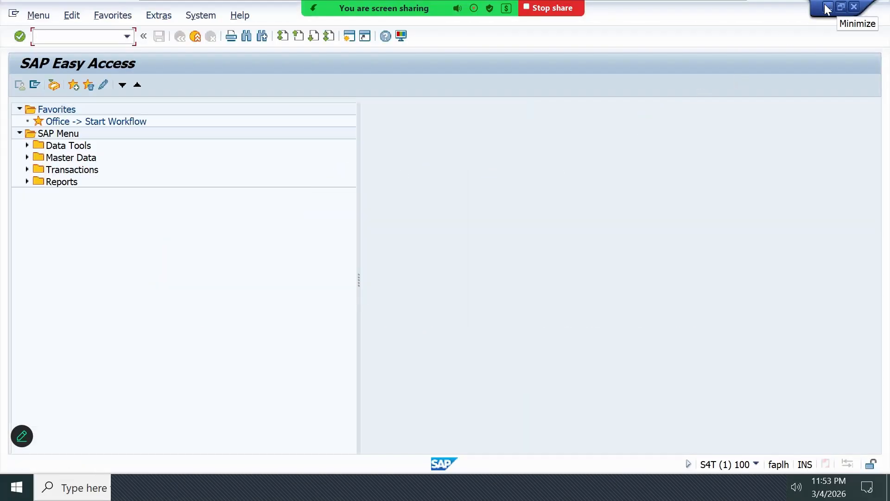
{"action": "left_click", "coordinate": [828, 6]}
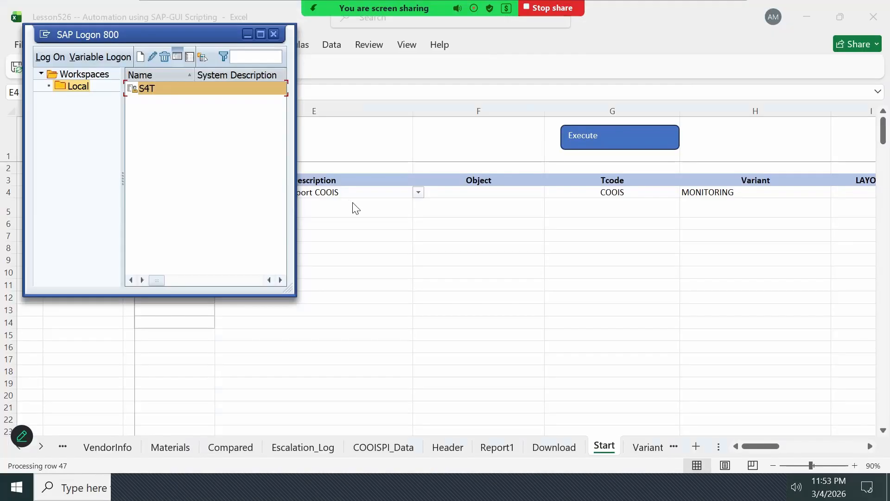
{"action": "left_click", "coordinate": [343, 193]}
{"action": "left_click", "coordinate": [179, 187]}
{"action": "left_click", "coordinate": [220, 192]}
{"action": "left_click", "coordinate": [59, 231]}
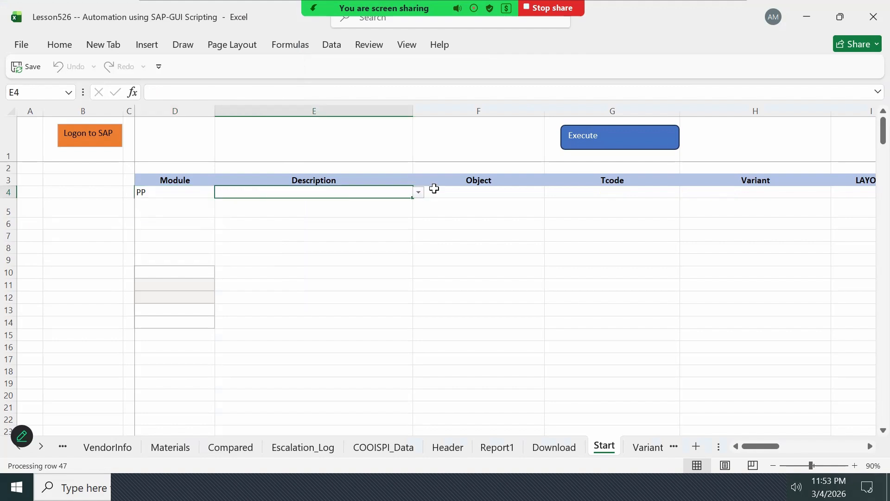
- Set the Description to Production Order Report COOIS with the MONITORING variant and execute the report
{"action": "left_click", "coordinate": [418, 192]}
{"action": "left_click", "coordinate": [272, 229]}
{"action": "left_click", "coordinate": [776, 192]}
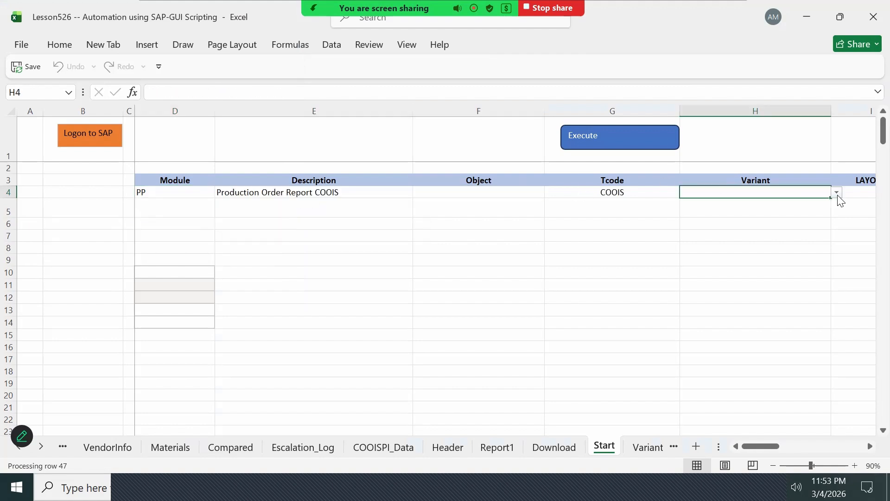
{"action": "left_click", "coordinate": [612, 147]}
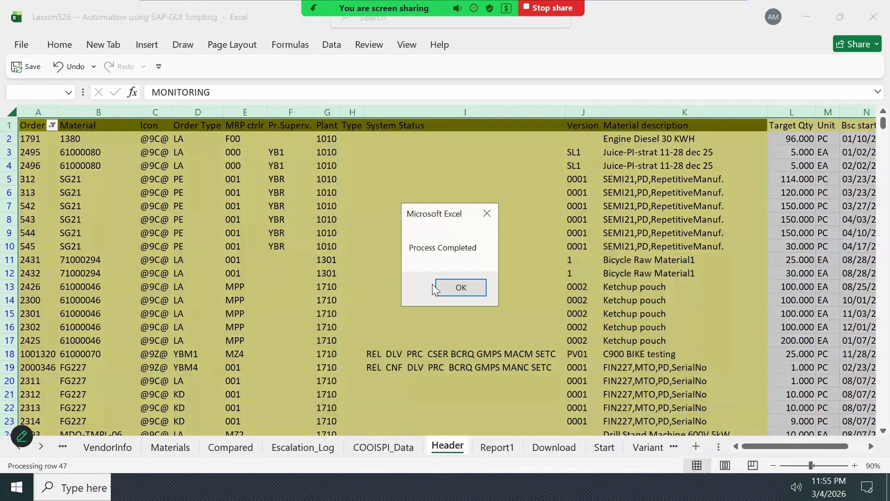
{"action": "left_click", "coordinate": [466, 287]}
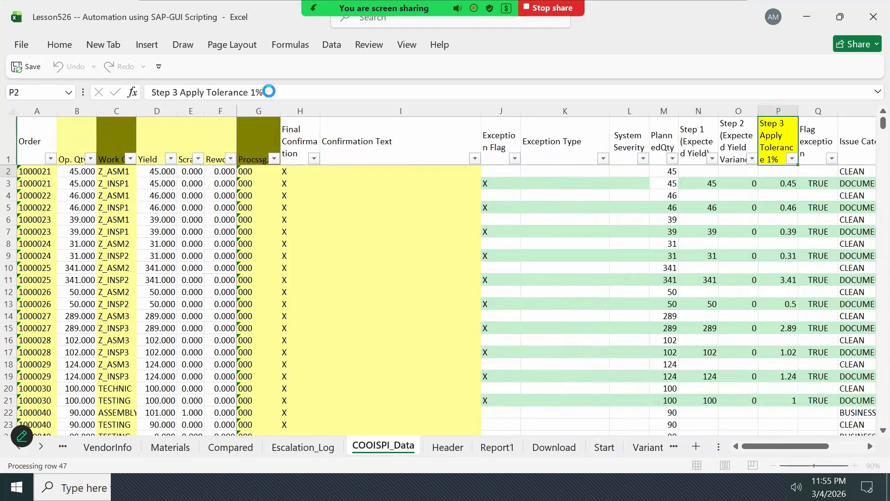
{"action": "left_click", "coordinate": [506, 294]}
- Select the whole COOISPI_Data sheet and unhide its columns
{"action": "left_click", "coordinate": [62, 140]}
{"action": "key", "text": "Left"}
{"action": "key", "text": "Down"}
{"action": "key", "text": "Right"}
{"action": "left_click_drag", "start_coordinate": [131, 111], "coordinate": [39, 111]}
{"action": "right_click", "coordinate": [7, 109]}
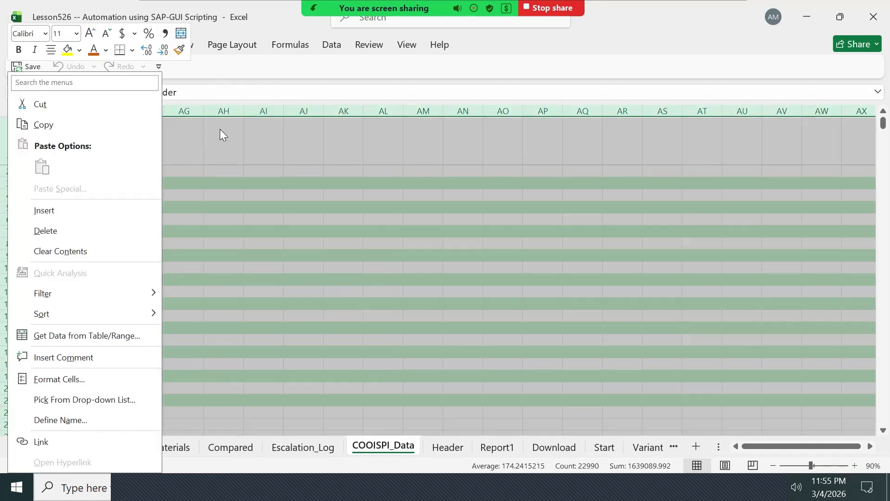
{"action": "left_click", "coordinate": [199, 129]}
{"action": "right_click", "coordinate": [36, 107]}
{"action": "left_click", "coordinate": [82, 372]}
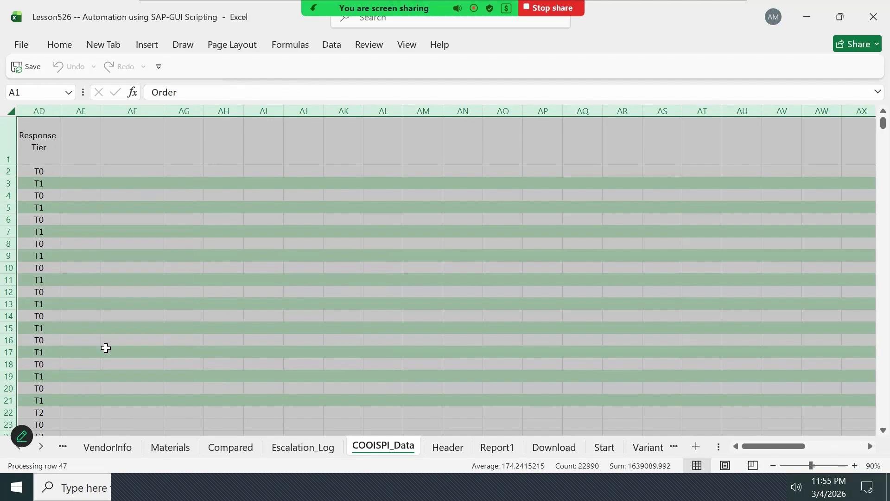
- Review the severity totals and the Executive Action Summary in columns W and X of COOISPI_Data
{"action": "left_click", "coordinate": [576, 123]}
{"action": "key", "text": "Right"}
{"action": "key", "text": "Right"}
{"action": "key", "text": "Right"}
{"action": "key", "text": "Right"}
{"action": "key", "text": "Right"}
{"action": "key", "text": "Right"}
{"action": "key", "text": "Right"}
{"action": "key", "text": "Right"}
{"action": "key", "text": "Right"}
{"action": "key", "text": "Right"}
{"action": "key", "text": "Right"}
{"action": "key", "text": "Right"}
{"action": "key", "text": "Right"}
{"action": "key", "text": "Right"}
{"action": "key", "text": "Right"}
{"action": "key", "text": "Right"}
{"action": "key", "text": "Left"}
{"action": "key", "text": "Left"}
{"action": "key", "text": "Left"}
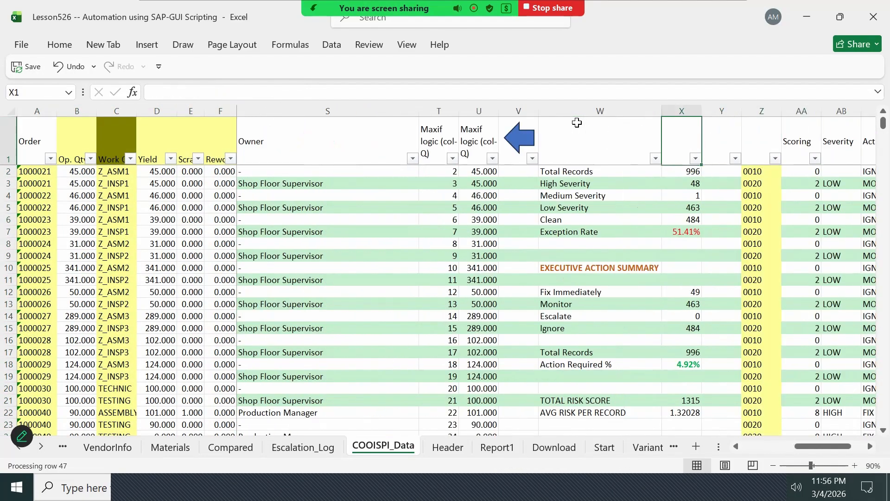
{"action": "key", "text": "Down"}
{"action": "key", "text": "Down"}
{"action": "key", "text": "Down"}
{"action": "key", "text": "Down"}
{"action": "key", "text": "Down"}
{"action": "key", "text": "Down"}
{"action": "key", "text": "Down"}
{"action": "key", "text": "Down"}
{"action": "key", "text": "Down"}
{"action": "key", "text": "Down"}
{"action": "key", "text": "Down"}
{"action": "key", "text": "Down"}
{"action": "key", "text": "Down"}
{"action": "key", "text": "Up"}
{"action": "key", "text": "Up"}
{"action": "key", "text": "Up"}
{"action": "key", "text": "Up"}
{"action": "key", "text": "Up"}
{"action": "key", "text": "Up"}
{"action": "key", "text": "Up"}
{"action": "key", "text": "Up"}
{"action": "key", "text": "Up"}
{"action": "key", "text": "Up"}
{"action": "key", "text": "Up"}
{"action": "key", "text": "Up"}
{"action": "key", "text": "Up"}
- Follow row 206 across its Scoring, Severity, Action and Response Tier cells to the escalation flag in column AE
{"action": "key", "text": "Right"}
{"action": "key", "text": "Right"}
{"action": "key", "text": "Right"}
{"action": "key", "text": "Right"}
{"action": "key", "text": "Right"}
{"action": "key", "text": "Right"}
{"action": "key", "text": "Down"}
{"action": "key", "text": "Down"}
{"action": "key", "text": "Down"}
{"action": "key", "text": "Down"}
{"action": "key", "text": "Right"}
{"action": "key", "text": "Right"}
{"action": "key", "text": "Right"}
{"action": "key", "text": "Right"}
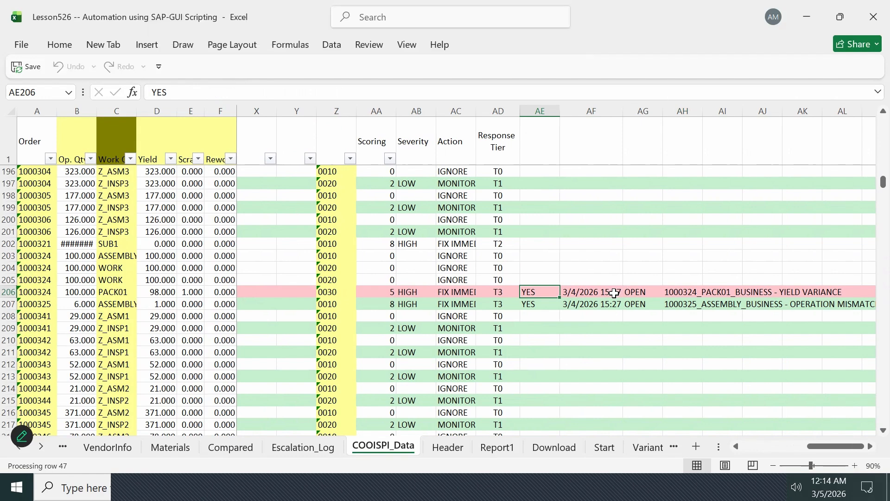
- Check the timestamp, status and exception key of row 206 in columns AF to AH
{"action": "key", "text": "Right"}
{"action": "key", "text": "Right"}
{"action": "key", "text": "Right"}
{"action": "key", "text": "Right"}
- Trace row 206 back from its escalation columns to the order and quantity columns
{"action": "key", "text": "Left"}
{"action": "key", "text": "Left"}
{"action": "key", "text": "Left"}
{"action": "key", "text": "Left"}
{"action": "key", "text": "Left"}
{"action": "key", "text": "Left"}
{"action": "key", "text": "Left"}
{"action": "key", "text": "Left"}
{"action": "key", "text": "Left"}
{"action": "key", "text": "Left"}
{"action": "key", "text": "Left"}
{"action": "key", "text": "Left"}
{"action": "key", "text": "Left"}
{"action": "key", "text": "Left"}
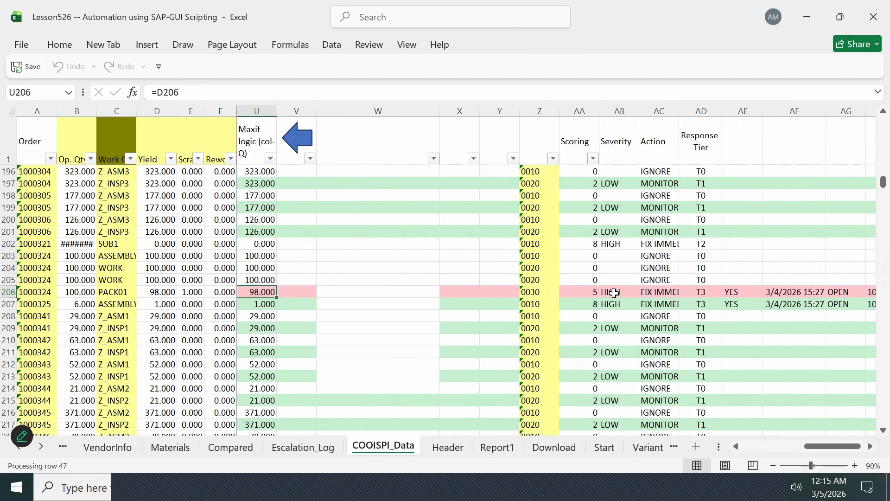
{"action": "key", "text": "Left"}
{"action": "key", "text": "Left"}
{"action": "key", "text": "Left"}
{"action": "key", "text": "Left"}
{"action": "key", "text": "Left"}
{"action": "key", "text": "Left"}
{"action": "key", "text": "Left"}
{"action": "key", "text": "Left"}
{"action": "key", "text": "Left"}
{"action": "key", "text": "Left"}
{"action": "key", "text": "Left"}
{"action": "key", "text": "Left"}
{"action": "key", "text": "Left"}
{"action": "key", "text": "Left"}
{"action": "key", "text": "Left"}
{"action": "key", "text": "Left"}
{"action": "key", "text": "Left"}
{"action": "key", "text": "Left"}
{"action": "key", "text": "Left"}
{"action": "key", "text": "Left"}
- Examine the quantity, yield, scrap and rework cells of row 206 through to its Exception Flag
{"action": "key", "text": "Right"}
{"action": "key", "text": "Left"}
{"action": "key", "text": "Right"}
{"action": "key", "text": "Right"}
{"action": "key", "text": "Right"}
{"action": "key", "text": "Right"}
{"action": "key", "text": "Right"}
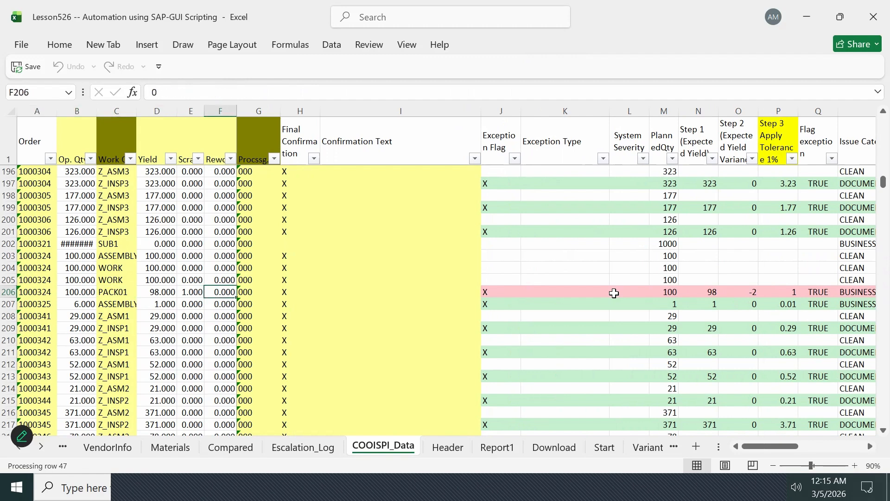
{"action": "key", "text": "Right"}
{"action": "key", "text": "Right"}
{"action": "key", "text": "Right"}
{"action": "key", "text": "Right"}
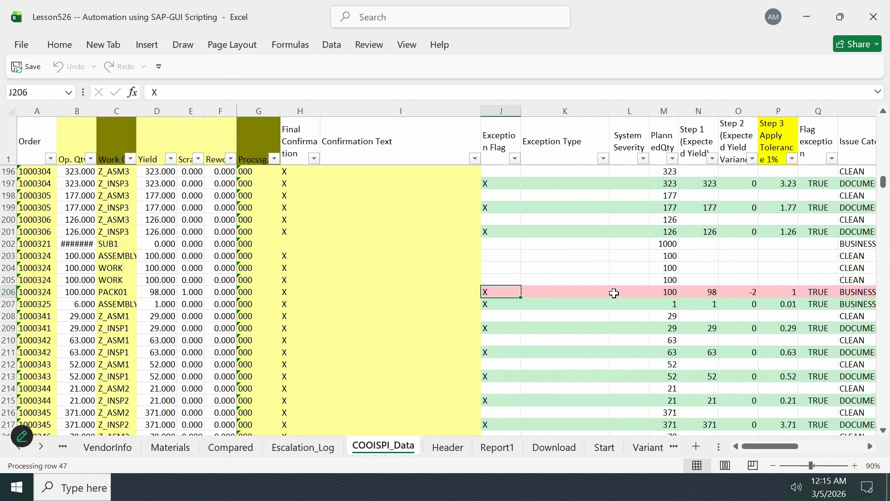
- Recheck the confirmation cells of row 206 and follow the row past Owner and Scoring to column AL
{"action": "key", "text": "Left"}
{"action": "key", "text": "Left"}
{"action": "key", "text": "Left"}
{"action": "key", "text": "Left"}
{"action": "key", "text": "Left"}
{"action": "key", "text": "Left"}
{"action": "key", "text": "Left"}
{"action": "key", "text": "Left"}
{"action": "key", "text": "Left"}
{"action": "key", "text": "Right"}
{"action": "key", "text": "Right"}
{"action": "key", "text": "Right"}
{"action": "key", "text": "Right"}
{"action": "key", "text": "Right"}
{"action": "key", "text": "Right"}
{"action": "key", "text": "Right"}
{"action": "key", "text": "Right"}
{"action": "key", "text": "Right"}
{"action": "key", "text": "Right"}
{"action": "key", "text": "Right"}
{"action": "key", "text": "Right"}
{"action": "key", "text": "Right"}
{"action": "key", "text": "Right"}
{"action": "key", "text": "Right"}
{"action": "key", "text": "Right"}
{"action": "key", "text": "Right"}
{"action": "key", "text": "Right"}
{"action": "key", "text": "Right"}
{"action": "key", "text": "Right"}
{"action": "key", "text": "Right"}
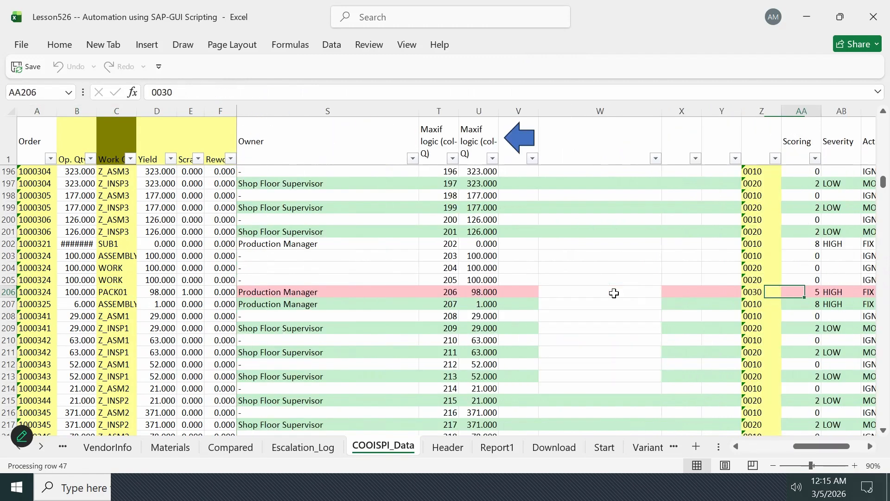
{"action": "key", "text": "Right"}
{"action": "key", "text": "Right"}
{"action": "key", "text": "Right"}
{"action": "key", "text": "Right"}
{"action": "key", "text": "Right"}
{"action": "key", "text": "Right"}
{"action": "key", "text": "Right"}
{"action": "key", "text": "Right"}
{"action": "key", "text": "Right"}
{"action": "key", "text": "Right"}
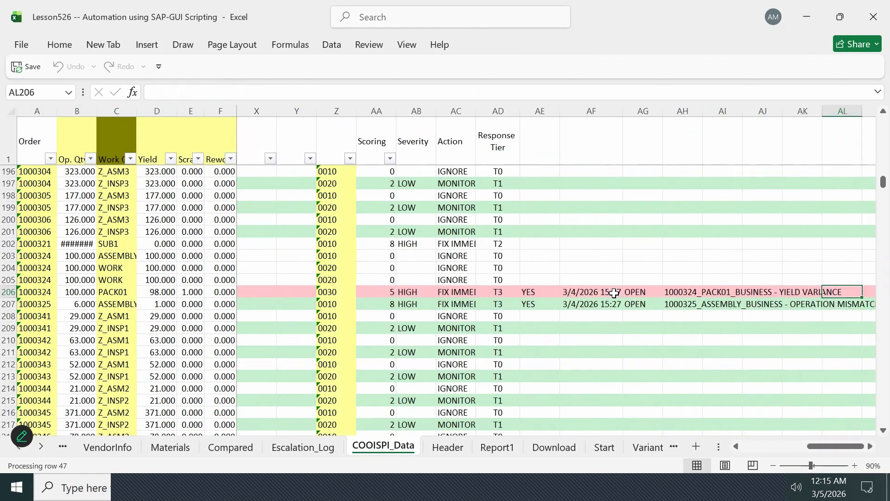
- Inspect the escalation flag in AE206 and the full exception key in AH206
{"action": "key", "text": "Right"}
{"action": "key", "text": "Right"}
{"action": "key", "text": "Left"}
{"action": "key", "text": "Left"}
{"action": "key", "text": "Left"}
{"action": "key", "text": "Left"}
{"action": "key", "text": "Left"}
{"action": "key", "text": "Left"}
{"action": "key", "text": "Left"}
{"action": "key", "text": "Left"}
{"action": "key", "text": "Left"}
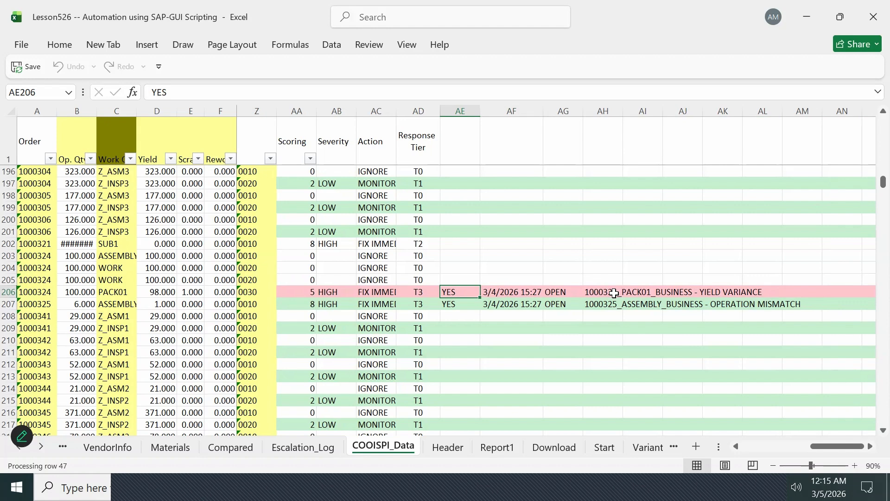
{"action": "left_click", "coordinate": [614, 293]}
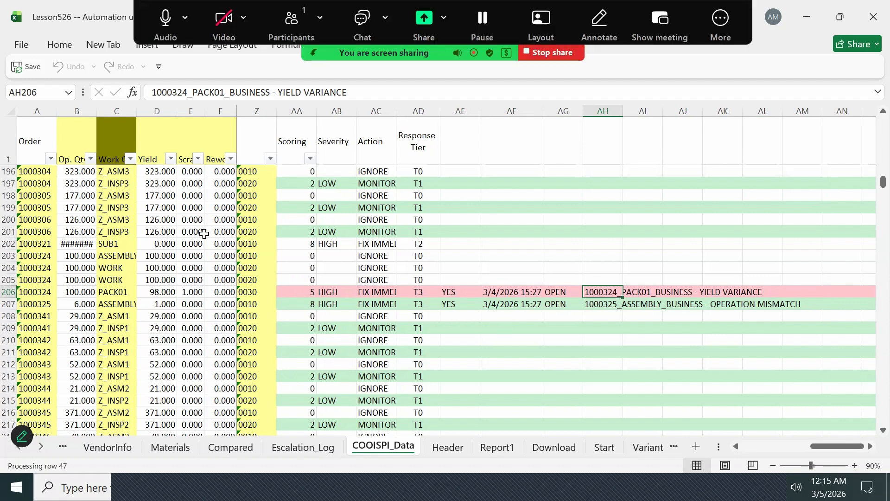
- Select the order and work center cells of row 206 together and trace the row to its Issue Category in R206
{"action": "left_click", "coordinate": [36, 293]}
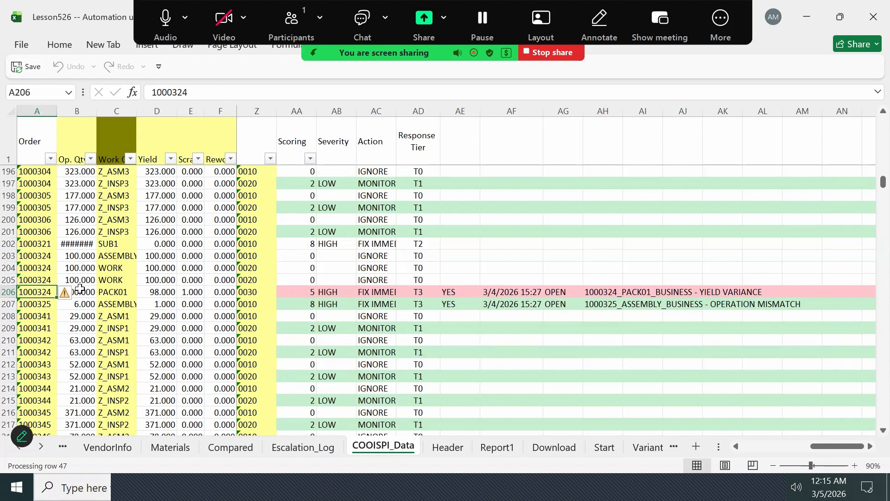
{"action": "left_click", "coordinate": [110, 291], "text": "ctrl"}
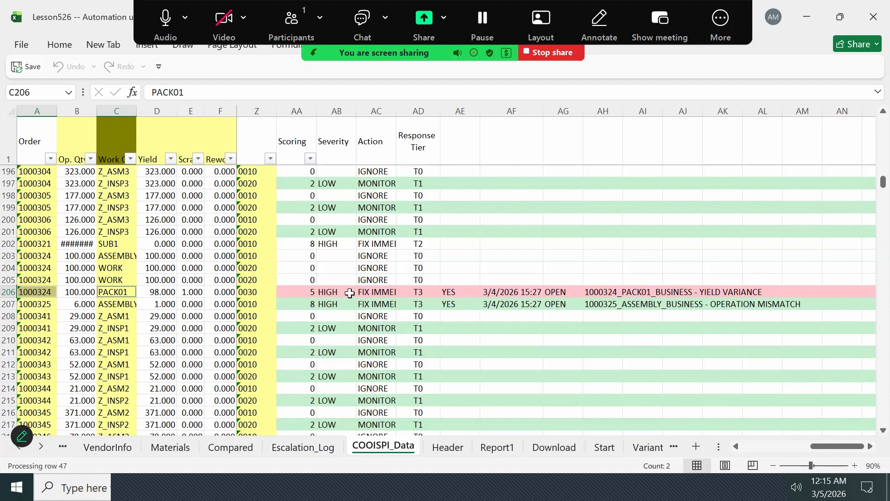
{"action": "key", "text": "Right"}
{"action": "key", "text": "Right"}
{"action": "key", "text": "Right"}
{"action": "key", "text": "Right"}
{"action": "key", "text": "Left"}
{"action": "key", "text": "Left"}
{"action": "key", "text": "Left"}
{"action": "key", "text": "Left"}
{"action": "key", "text": "Left"}
{"action": "key", "text": "Left"}
{"action": "key", "text": "Left"}
{"action": "key", "text": "Left"}
{"action": "key", "text": "Left"}
{"action": "key", "text": "Left"}
{"action": "key", "text": "Left"}
{"action": "key", "text": "Left"}
{"action": "key", "text": "Left"}
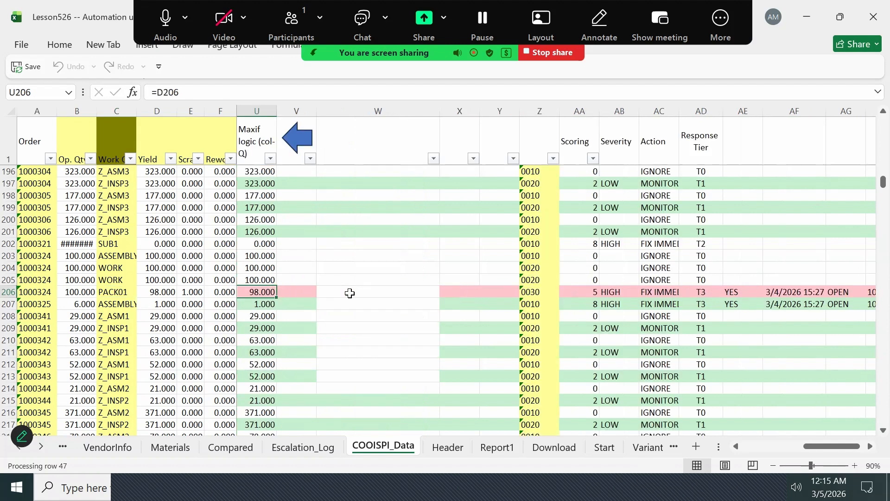
{"action": "key", "text": "Left"}
{"action": "key", "text": "Left"}
{"action": "key", "text": "Left"}
{"action": "key", "text": "Right"}
{"action": "key", "text": "Right"}
{"action": "key", "text": "Right"}
{"action": "key", "text": "Right"}
{"action": "key", "text": "Right"}
{"action": "key", "text": "Right"}
{"action": "key", "text": "Right"}
{"action": "key", "text": "Right"}
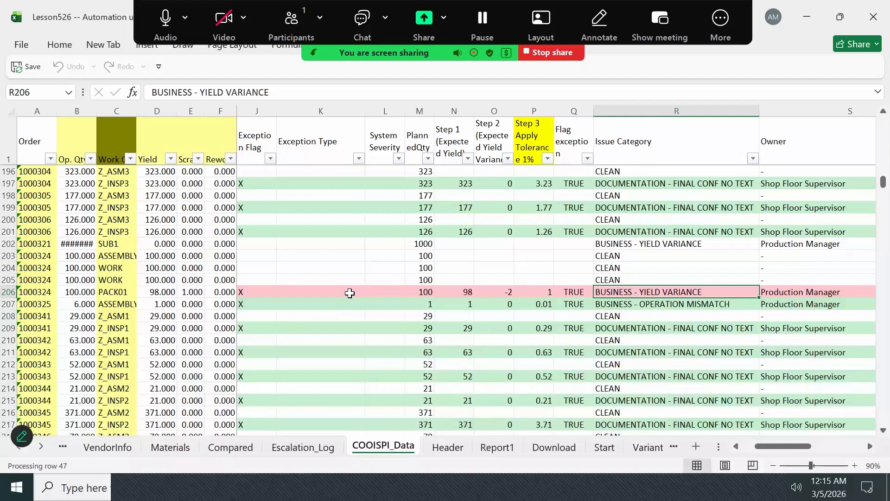
- Follow row 206 from Issue Category past Owner, Scoring and Response Tier to the exception key in AH206
{"action": "key", "text": "Right"}
{"action": "key", "text": "Right"}
{"action": "key", "text": "Right"}
{"action": "key", "text": "Right"}
{"action": "key", "text": "Right"}
{"action": "key", "text": "Right"}
{"action": "key", "text": "Right"}
{"action": "key", "text": "Right"}
{"action": "key", "text": "Right"}
{"action": "key", "text": "Right"}
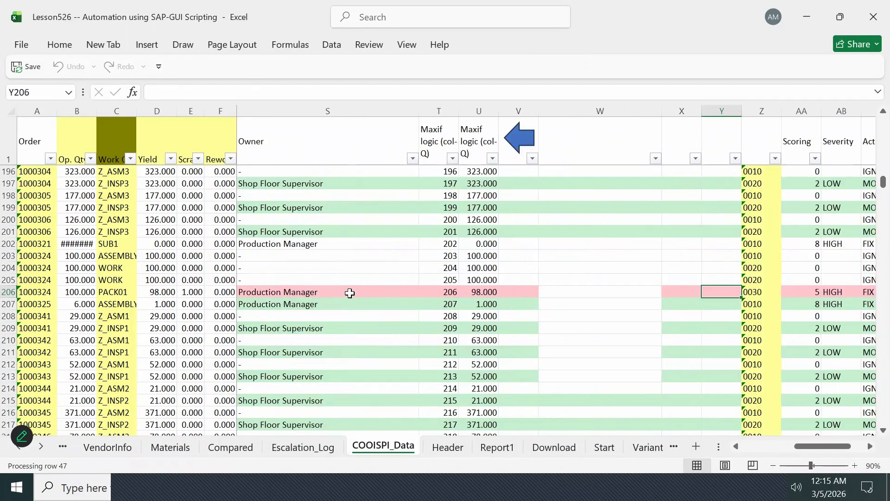
{"action": "key", "text": "Right"}
{"action": "key", "text": "Right"}
{"action": "key", "text": "Right"}
{"action": "key", "text": "Right"}
{"action": "key", "text": "Right"}
{"action": "key", "text": "Right"}
{"action": "key", "text": "Right"}
{"action": "key", "text": "Right"}
{"action": "key", "text": "Right"}
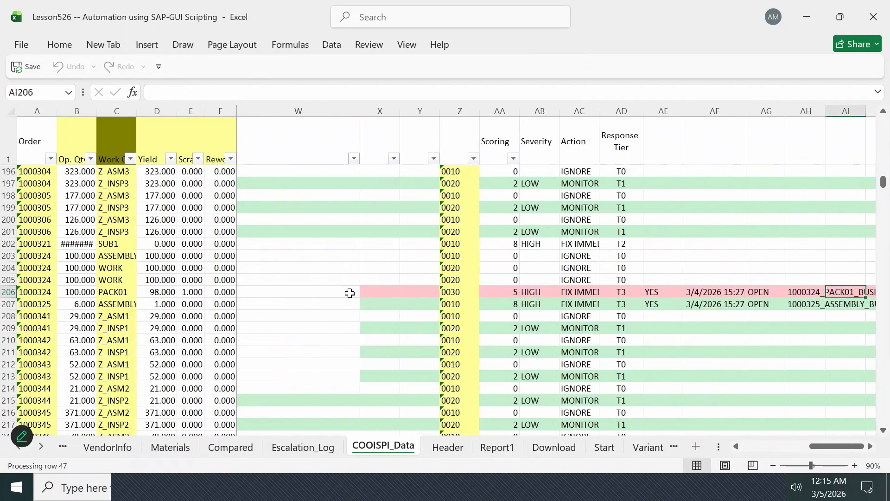
{"action": "key", "text": "Left"}
{"action": "key", "text": "Left"}
{"action": "key", "text": "Left"}
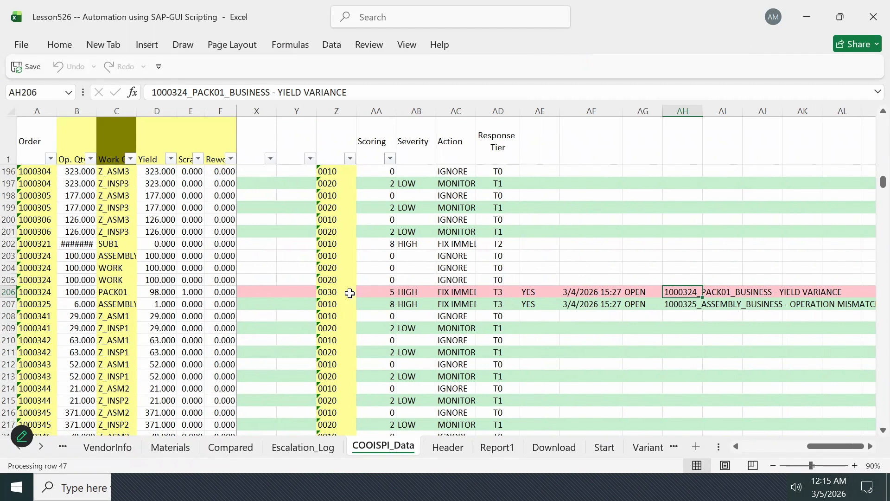
- Compare the PACK01 entry in the Escalation_Log sheet with row 206 of the COOISPI_Data sheet
{"action": "left_click", "coordinate": [327, 451]}
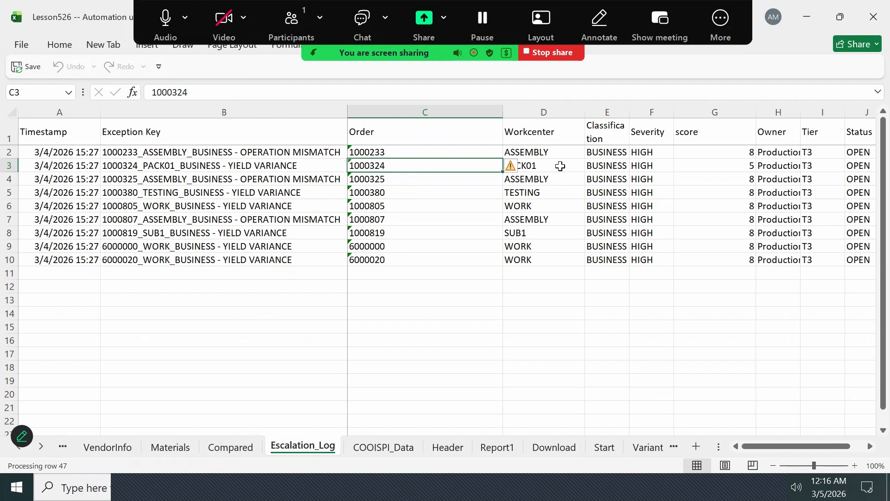
{"action": "left_click", "coordinate": [561, 166]}
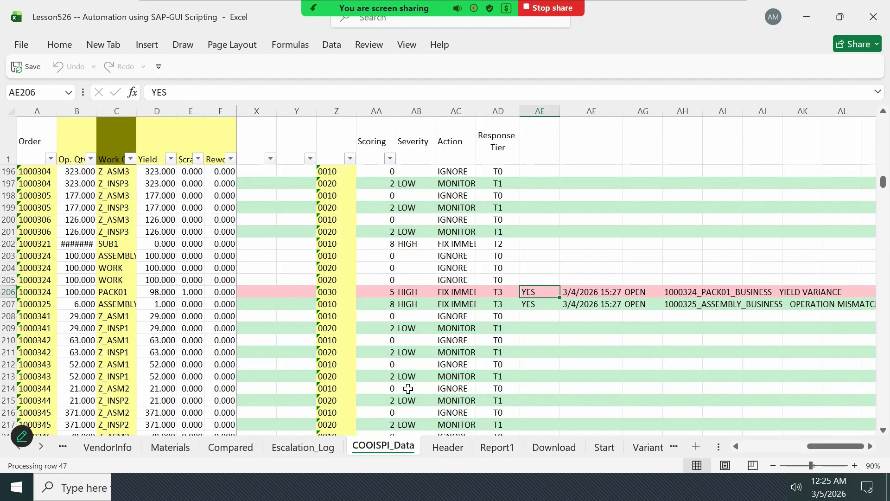
{"action": "left_click", "coordinate": [302, 446]}
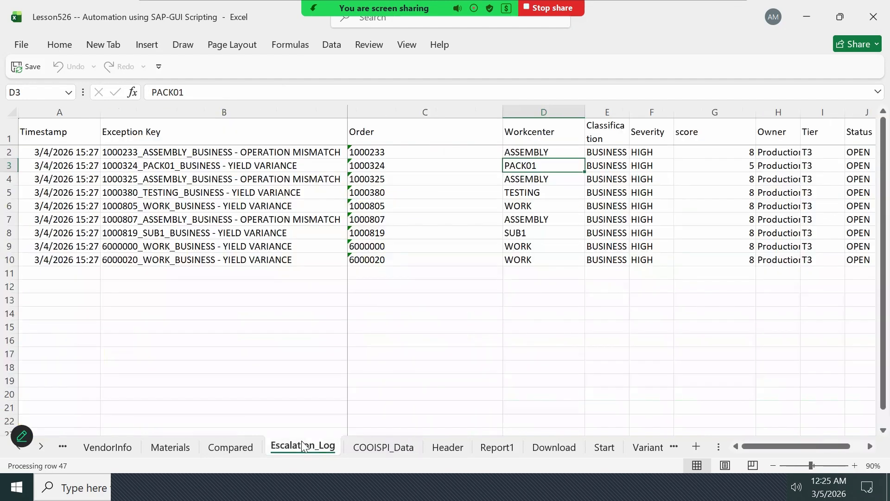
{"action": "left_click", "coordinate": [385, 446]}
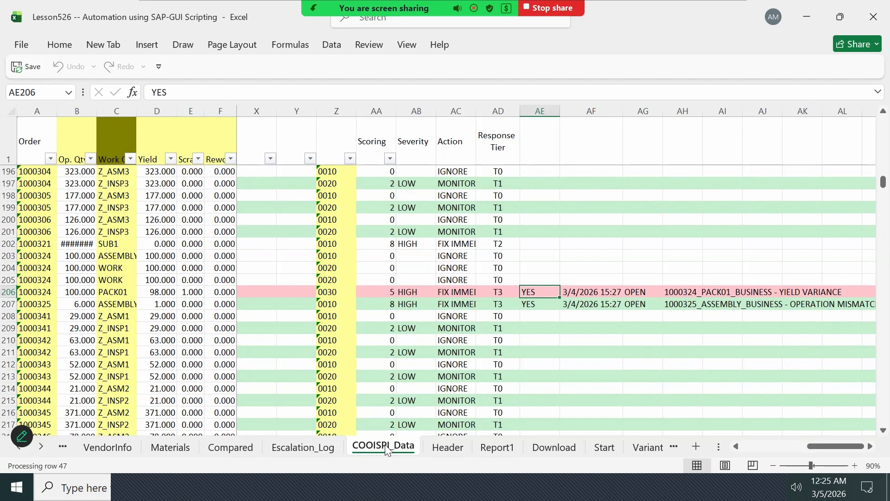
{"action": "left_click", "coordinate": [312, 448]}
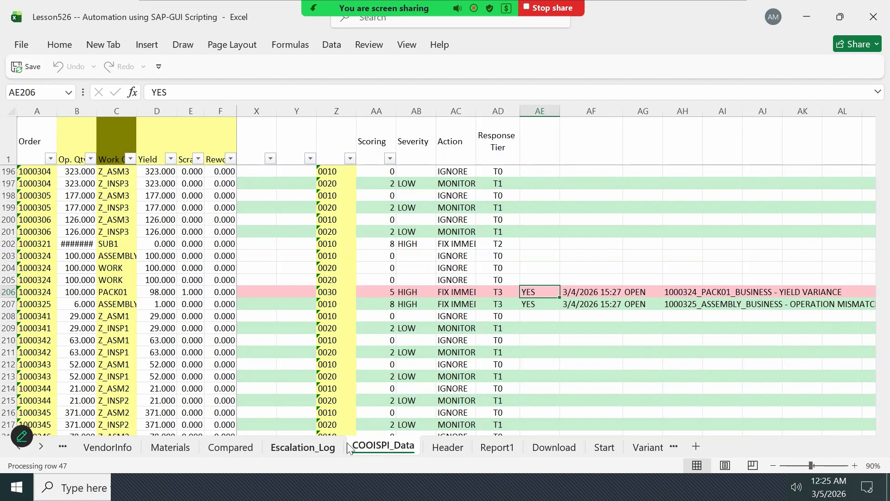
{"action": "left_click", "coordinate": [374, 448]}
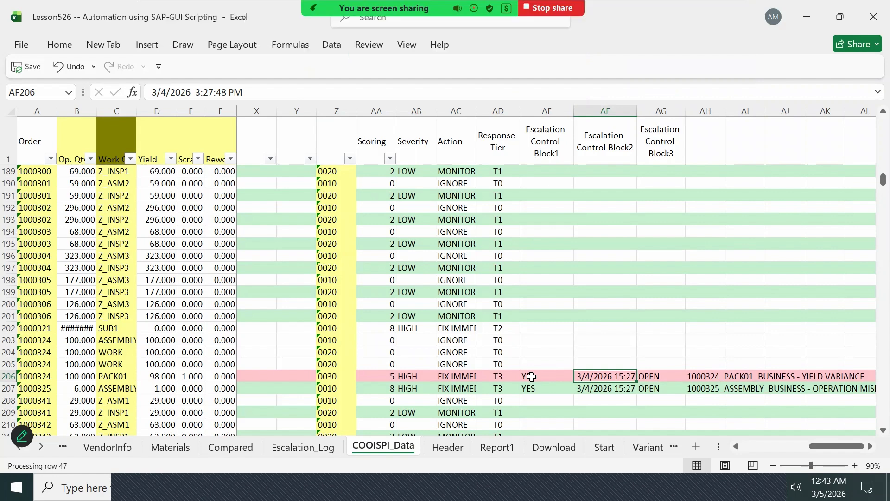
- Inspect the Escalation Control Block1 flag and the Block2 timestamp of row 206
{"action": "key", "text": "Left"}
{"action": "key", "text": "Left"}
{"action": "key", "text": "Right"}
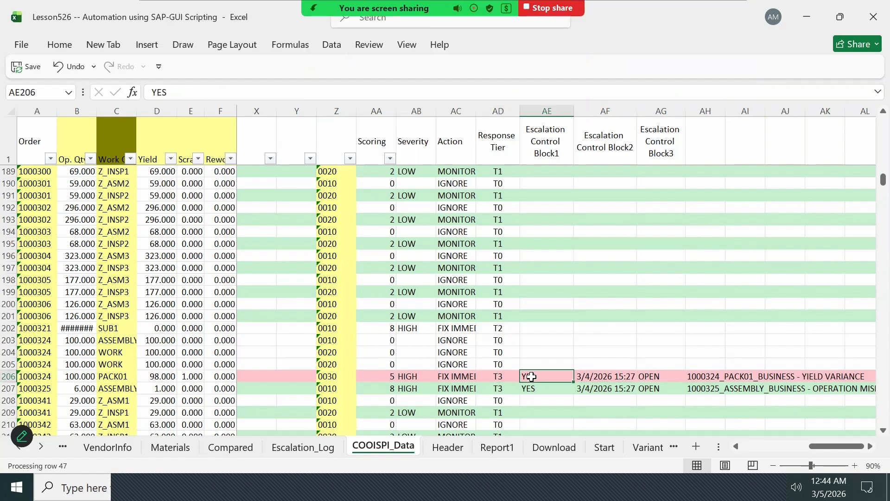
{"action": "key", "text": "Right"}
{"action": "key", "text": "Left"}
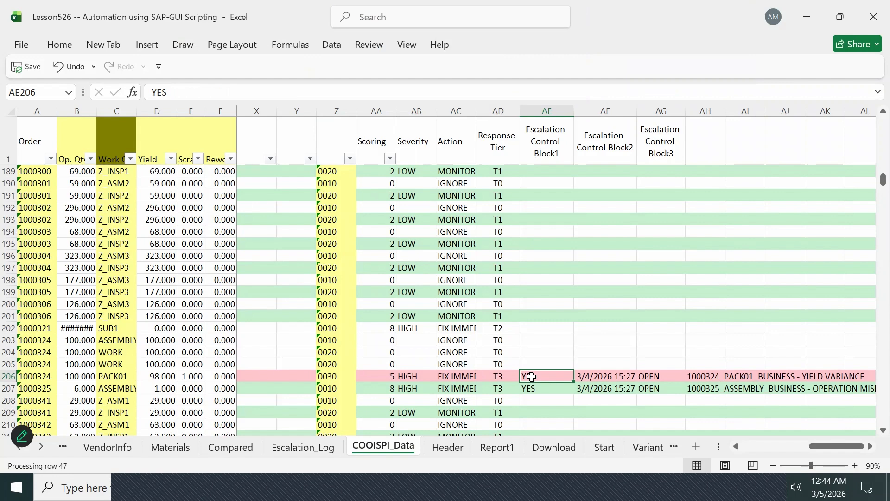
{"action": "key", "text": "Right"}
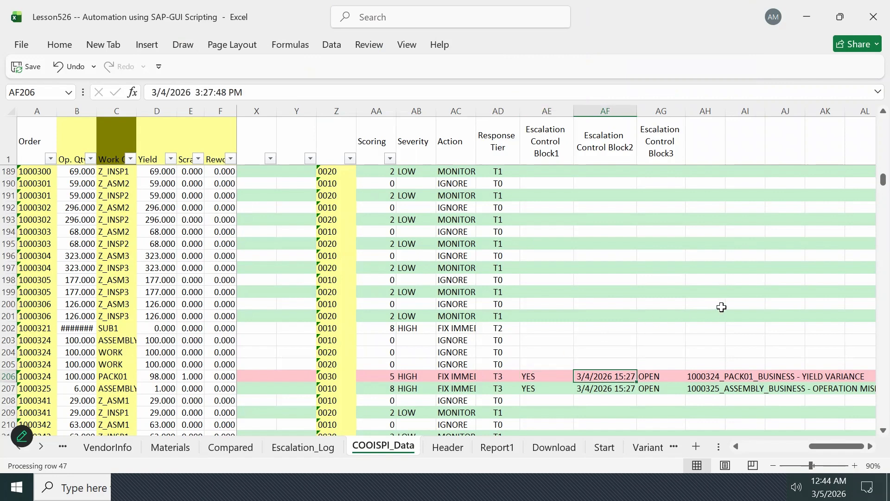
- Check the Escalation Control Block3 status in AG206 and go back to the Block1 flag in AE206
{"action": "key", "text": "Right"}
{"action": "key", "text": "Left"}
{"action": "key", "text": "Right"}
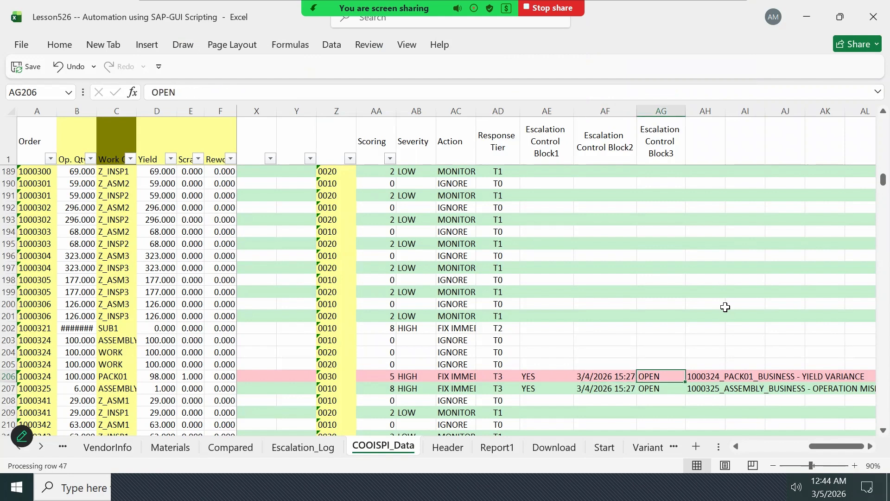
{"action": "key", "text": "Left"}
{"action": "key", "text": "Left"}
{"action": "key", "text": "Left"}
{"action": "key", "text": "Right"}
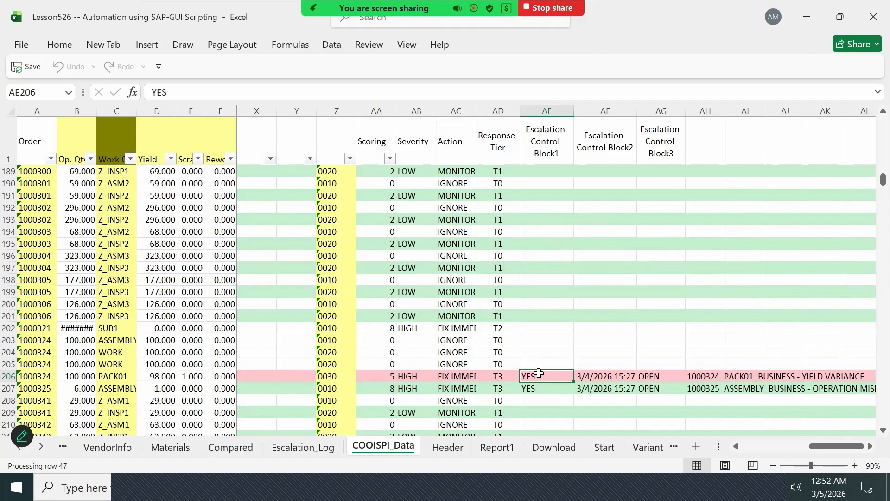
- Recheck the Escalation_Log sheet and trace row 206 of COOISPI_Data back from AE206 to its Issue Category in R206
{"action": "left_click", "coordinate": [306, 445]}
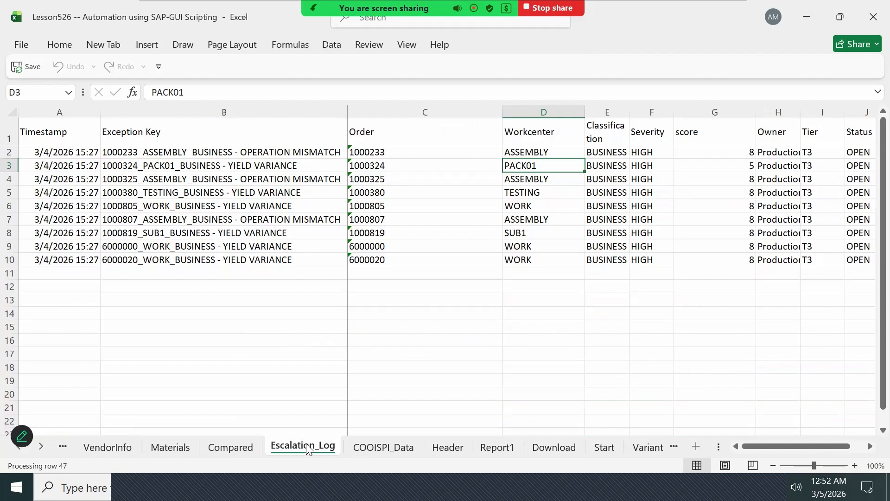
{"action": "left_click", "coordinate": [370, 448]}
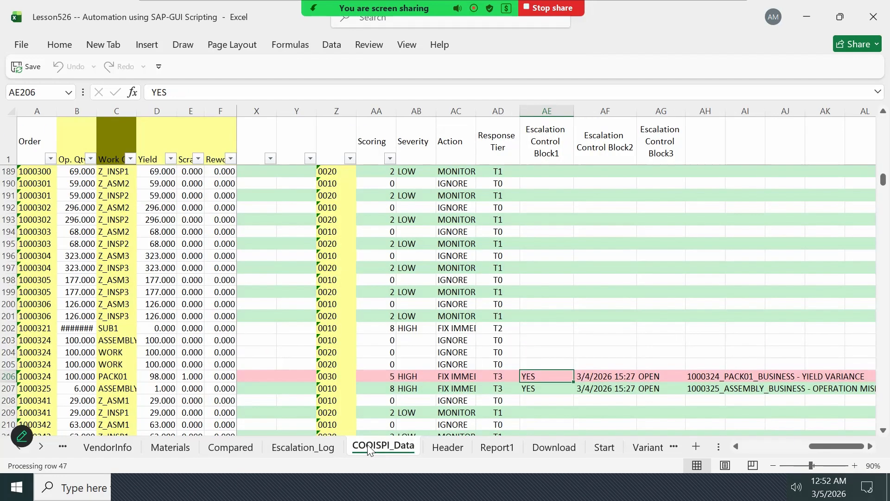
{"action": "key", "text": "Left"}
{"action": "key", "text": "Left"}
{"action": "key", "text": "Left"}
{"action": "key", "text": "Left"}
{"action": "key", "text": "Left"}
{"action": "key", "text": "Left"}
{"action": "key", "text": "Left"}
{"action": "key", "text": "Left"}
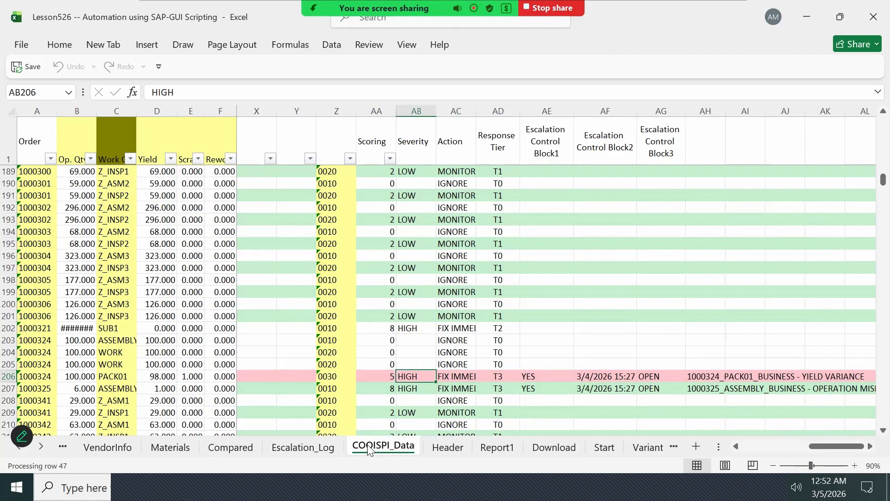
{"action": "key", "text": "Left"}
{"action": "key", "text": "Left"}
{"action": "key", "text": "Left"}
{"action": "key", "text": "Left"}
{"action": "key", "text": "Left"}
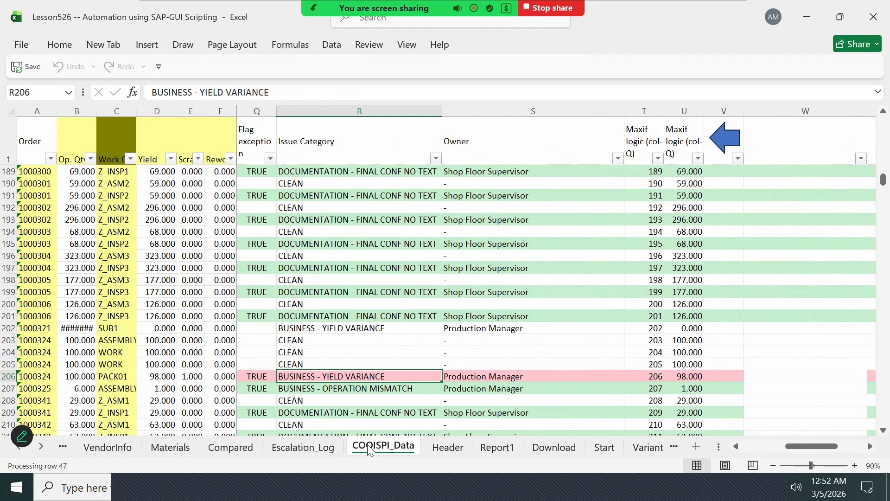
- Follow row 206 from Issue Category through Response Tier and the three Escalation Control Blocks to column AI
{"action": "key", "text": "Right"}
{"action": "key", "text": "Right"}
{"action": "key", "text": "Right"}
{"action": "key", "text": "Right"}
{"action": "key", "text": "Right"}
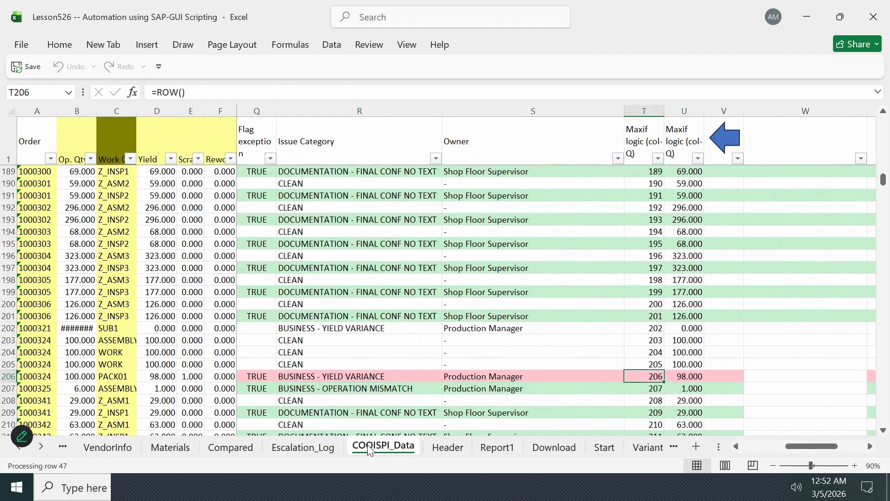
{"action": "key", "text": "Right"}
{"action": "key", "text": "Right"}
{"action": "key", "text": "Right"}
{"action": "key", "text": "Right"}
{"action": "key", "text": "Right"}
{"action": "key", "text": "Right"}
{"action": "key", "text": "Right"}
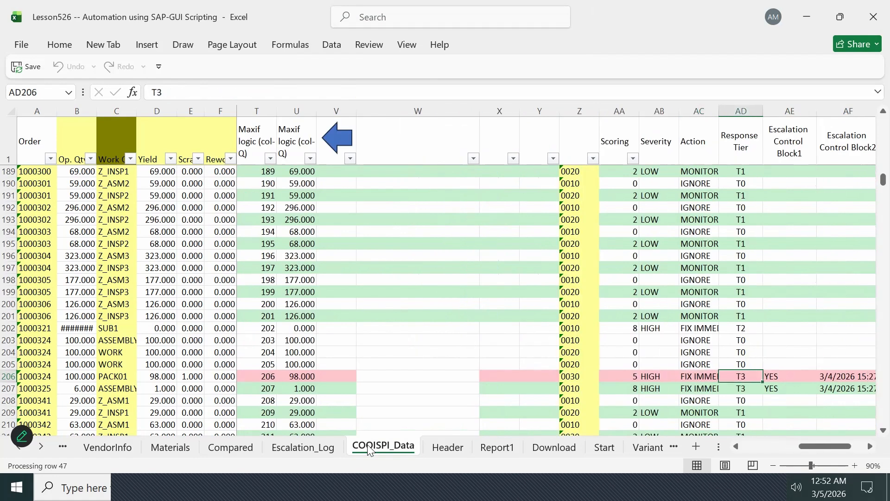
{"action": "key", "text": "Right"}
{"action": "key", "text": "Right"}
{"action": "key", "text": "Right"}
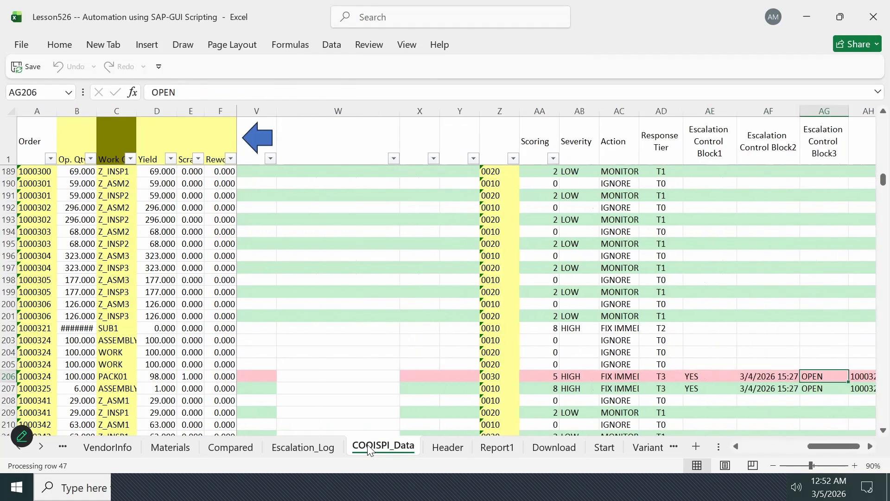
{"action": "key", "text": "Right"}
{"action": "key", "text": "Right"}
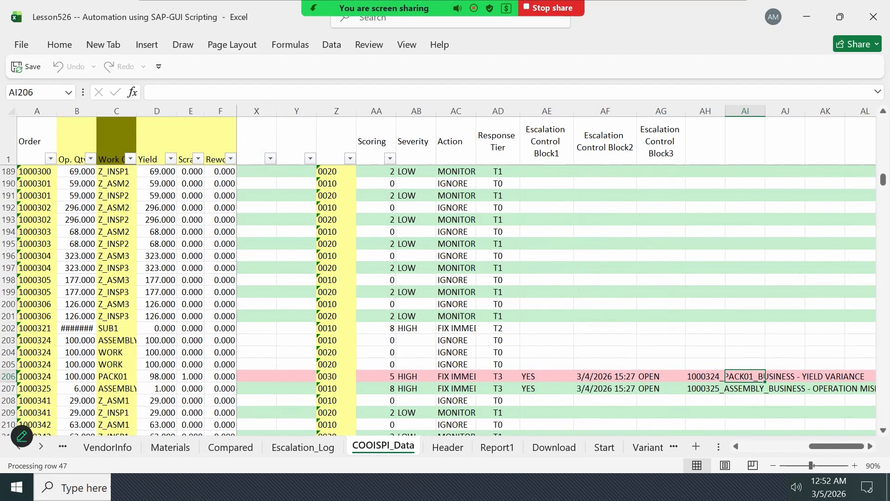
- Scan the escalation columns of COOISPI_Data downward from row 206 to row 263 for further escalated exceptions
{"action": "key", "text": "Down"}
{"action": "key", "text": "Down"}
{"action": "key", "text": "Down"}
{"action": "key", "text": "Down"}
{"action": "key", "text": "Down"}
{"action": "key", "text": "Down"}
{"action": "key", "text": "Down"}
{"action": "key", "text": "Down"}
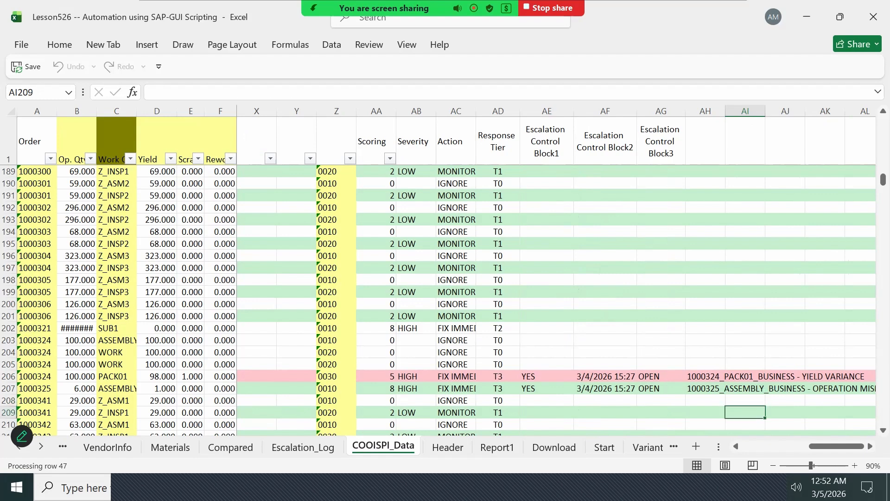
{"action": "key", "text": "Down"}
{"action": "key", "text": "Down"}
{"action": "key", "text": "Down"}
{"action": "key", "text": "Down"}
{"action": "key", "text": "Down"}
{"action": "key", "text": "Down"}
{"action": "key", "text": "Down"}
{"action": "key", "text": "Down"}
{"action": "key", "text": "Down"}
{"action": "key", "text": "Down"}
{"action": "key", "text": "Down"}
{"action": "key", "text": "Down"}
{"action": "key", "text": "Down"}
{"action": "key", "text": "Down"}
{"action": "key", "text": "Down"}
{"action": "key", "text": "Down"}
{"action": "key", "text": "Down"}
{"action": "key", "text": "Down"}
{"action": "key", "text": "Down"}
{"action": "key", "text": "Down"}
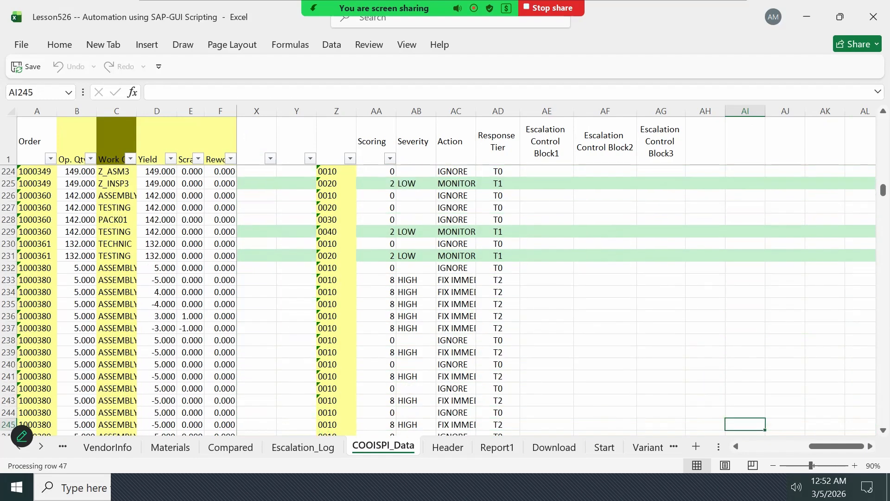
{"action": "key", "text": "Down"}
{"action": "key", "text": "Down"}
{"action": "key", "text": "Down"}
{"action": "key", "text": "Down"}
{"action": "key", "text": "Down"}
{"action": "key", "text": "Down"}
{"action": "key", "text": "Down"}
{"action": "key", "text": "Up"}
{"action": "key", "text": "Up"}
{"action": "key", "text": "Up"}
{"action": "key", "text": "Up"}
{"action": "key", "text": "Up"}
{"action": "key", "text": "Up"}
{"action": "key", "text": "Up"}
{"action": "key", "text": "Up"}
{"action": "key", "text": "Up"}
{"action": "key", "text": "Up"}
{"action": "key", "text": "Up"}
{"action": "key", "text": "Up"}
{"action": "key", "text": "Up"}
{"action": "key", "text": "Up"}
{"action": "key", "text": "Up"}
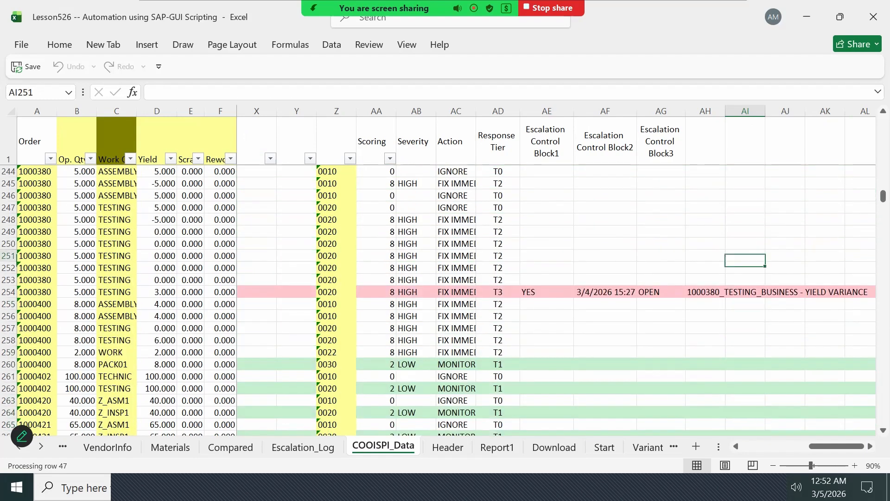
{"action": "key", "text": "Down"}
{"action": "key", "text": "Down"}
{"action": "key", "text": "Down"}
{"action": "key", "text": "Down"}
{"action": "key", "text": "Down"}
{"action": "key", "text": "Down"}
{"action": "key", "text": "Down"}
{"action": "key", "text": "Down"}
{"action": "key", "text": "Down"}
{"action": "key", "text": "Down"}
{"action": "key", "text": "Down"}
{"action": "key", "text": "Down"}
{"action": "key", "text": "Down"}
{"action": "key", "text": "Down"}
{"action": "key", "text": "Down"}
{"action": "key", "text": "Down"}
{"action": "key", "text": "Down"}
{"action": "key", "text": "Down"}
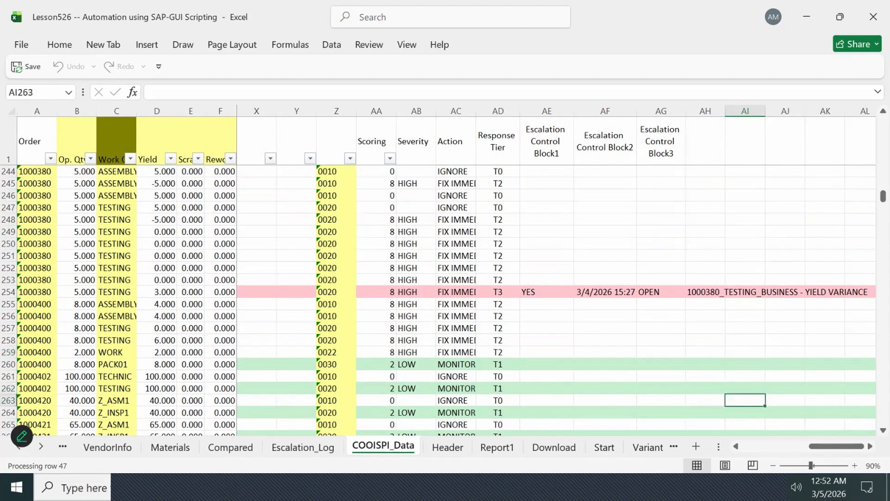
- Continue checking the response tiers and escalation columns from row 263 down to row 580
{"action": "key", "text": "Down"}
{"action": "key", "text": "Down"}
{"action": "key", "text": "Down"}
{"action": "key", "text": "Down"}
{"action": "key", "text": "Down"}
{"action": "key", "text": "Down"}
{"action": "key", "text": "Down"}
{"action": "key", "text": "Down"}
{"action": "key", "text": "Down"}
{"action": "key", "text": "Down"}
{"action": "key", "text": "Down"}
{"action": "key", "text": "Down"}
{"action": "key", "text": "Down"}
{"action": "key", "text": "Down"}
{"action": "key", "text": "Down"}
{"action": "key", "text": "Down"}
{"action": "key", "text": "Down"}
{"action": "key", "text": "Down"}
{"action": "key", "text": "Down"}
{"action": "key", "text": "Down"}
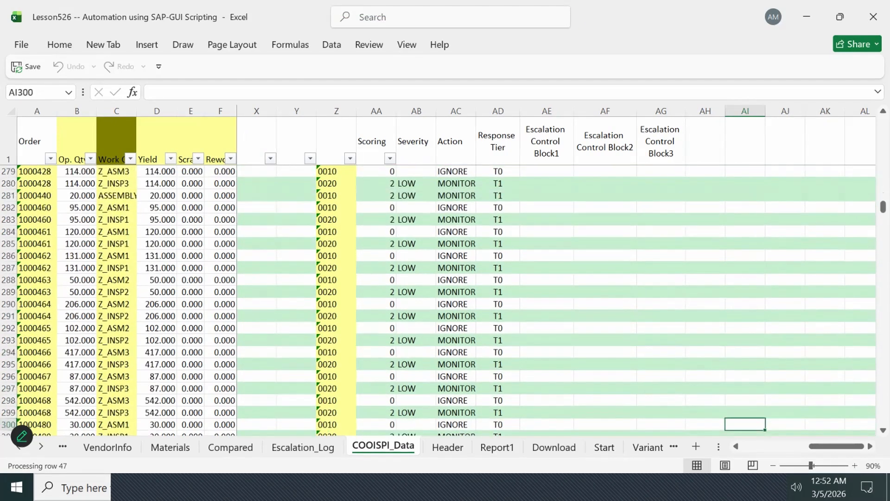
{"action": "key", "text": "Down"}
{"action": "key", "text": "Down"}
{"action": "key", "text": "Down"}
{"action": "key", "text": "Down"}
{"action": "key", "text": "Down"}
{"action": "key", "text": "Down"}
{"action": "key", "text": "Down"}
{"action": "key", "text": "Down"}
{"action": "key", "text": "Down"}
{"action": "key", "text": "Down"}
{"action": "key", "text": "Down"}
{"action": "key", "text": "Down"}
{"action": "key", "text": "Down"}
{"action": "key", "text": "Down"}
{"action": "key", "text": "Down"}
{"action": "key", "text": "Down"}
{"action": "key", "text": "Down"}
{"action": "key", "text": "Down"}
{"action": "key", "text": "Down"}
{"action": "key", "text": "Down"}
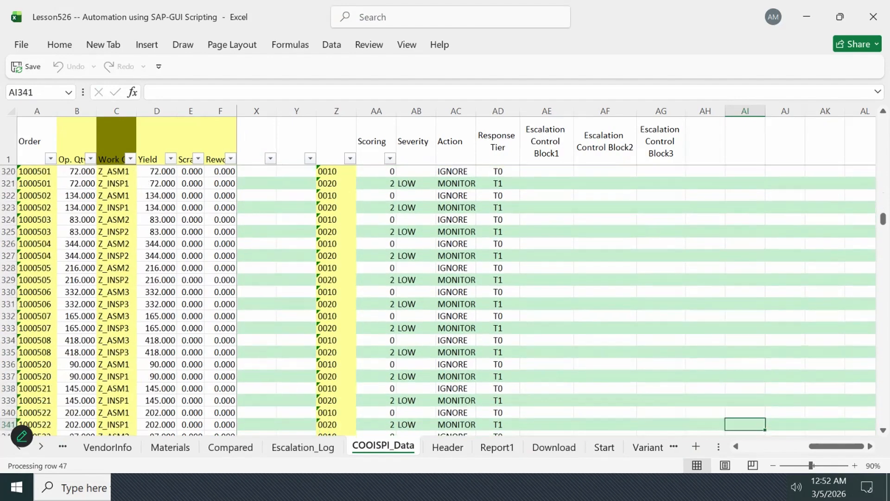
{"action": "key", "text": "Down"}
{"action": "key", "text": "Down"}
{"action": "key", "text": "Down"}
{"action": "key", "text": "Down"}
{"action": "key", "text": "Down"}
{"action": "key", "text": "Down"}
{"action": "key", "text": "Down"}
{"action": "key", "text": "Down"}
{"action": "key", "text": "Down"}
{"action": "key", "text": "Down"}
{"action": "key", "text": "Down"}
{"action": "key", "text": "Down"}
{"action": "key", "text": "Down"}
{"action": "key", "text": "Down"}
{"action": "key", "text": "Down"}
{"action": "key", "text": "Down"}
{"action": "key", "text": "Down"}
{"action": "key", "text": "Down"}
{"action": "key", "text": "Down"}
{"action": "key", "text": "Down"}
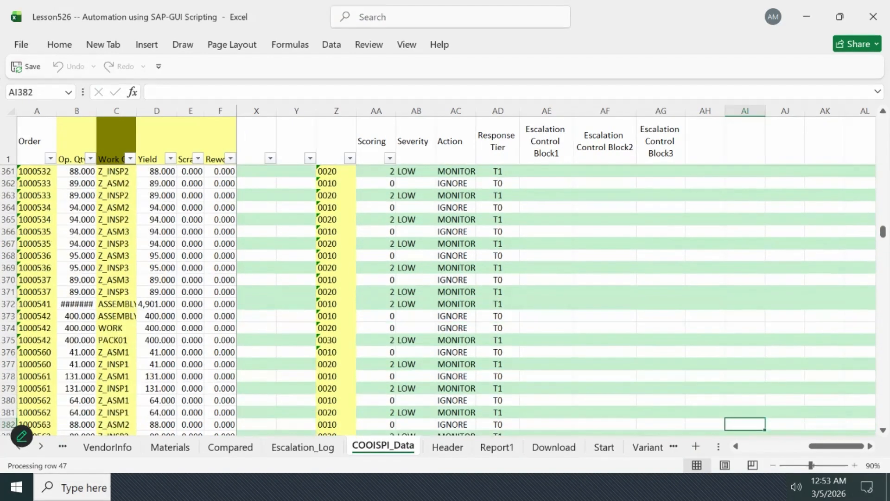
{"action": "key", "text": "Down"}
{"action": "key", "text": "Down"}
{"action": "key", "text": "Down"}
{"action": "key", "text": "Down"}
{"action": "key", "text": "Down"}
{"action": "key", "text": "Down"}
{"action": "key", "text": "Down"}
{"action": "key", "text": "Down"}
{"action": "key", "text": "Down"}
{"action": "key", "text": "Down"}
{"action": "key", "text": "Down"}
{"action": "key", "text": "Down"}
{"action": "key", "text": "Down"}
{"action": "key", "text": "Down"}
{"action": "key", "text": "Down"}
{"action": "key", "text": "Down"}
{"action": "key", "text": "Down"}
{"action": "key", "text": "Down"}
{"action": "key", "text": "Down"}
{"action": "key", "text": "Down"}
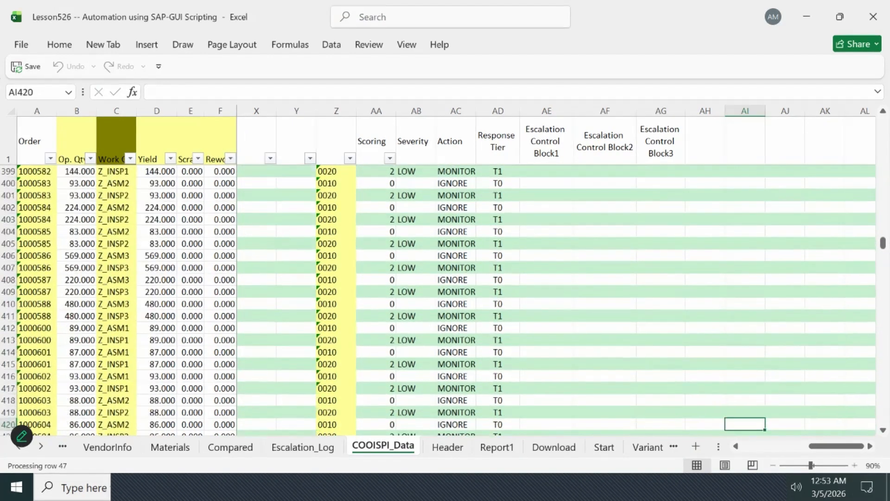
{"action": "key", "text": "Down"}
{"action": "key", "text": "Down"}
{"action": "key", "text": "Down"}
{"action": "key", "text": "Down"}
{"action": "key", "text": "Down"}
{"action": "key", "text": "Down"}
{"action": "key", "text": "Down"}
{"action": "key", "text": "Down"}
{"action": "key", "text": "Down"}
{"action": "key", "text": "Down"}
{"action": "key", "text": "Down"}
{"action": "key", "text": "Down"}
{"action": "key", "text": "Down"}
{"action": "key", "text": "Down"}
{"action": "key", "text": "Down"}
{"action": "key", "text": "Down"}
{"action": "key", "text": "Down"}
{"action": "key", "text": "Down"}
{"action": "key", "text": "Down"}
{"action": "key", "text": "Down"}
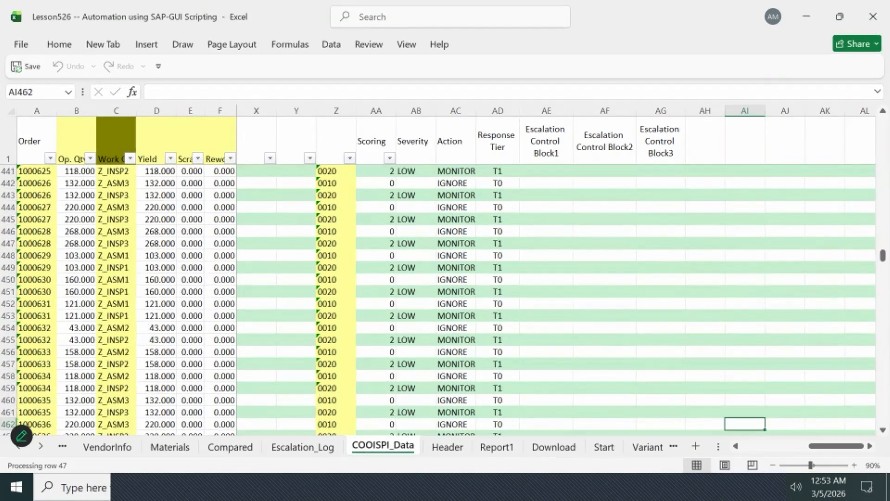
{"action": "key", "text": "Down"}
{"action": "key", "text": "Down"}
{"action": "key", "text": "Down"}
{"action": "key", "text": "Down"}
{"action": "key", "text": "Down"}
{"action": "key", "text": "Down"}
{"action": "key", "text": "Down"}
{"action": "key", "text": "Down"}
{"action": "key", "text": "Down"}
{"action": "key", "text": "Down"}
{"action": "key", "text": "Down"}
{"action": "key", "text": "Down"}
{"action": "key", "text": "Down"}
{"action": "key", "text": "Down"}
{"action": "key", "text": "Down"}
{"action": "key", "text": "Down"}
{"action": "key", "text": "Down"}
{"action": "key", "text": "Down"}
{"action": "key", "text": "Down"}
{"action": "key", "text": "Down"}
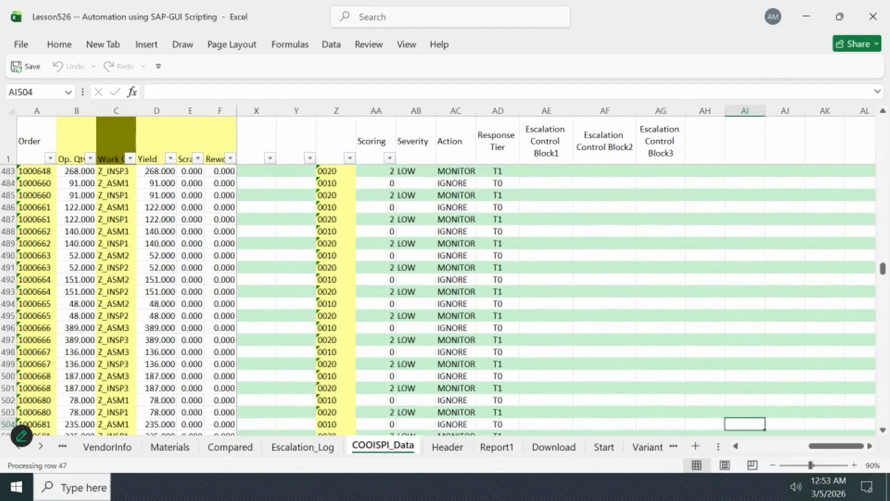
{"action": "key", "text": "Down"}
{"action": "key", "text": "Down"}
{"action": "key", "text": "Down"}
{"action": "key", "text": "Down"}
{"action": "key", "text": "Down"}
{"action": "key", "text": "Down"}
{"action": "key", "text": "Down"}
{"action": "key", "text": "Down"}
{"action": "key", "text": "Down"}
{"action": "key", "text": "Down"}
{"action": "key", "text": "Down"}
{"action": "key", "text": "Down"}
{"action": "key", "text": "Down"}
{"action": "key", "text": "Down"}
{"action": "key", "text": "Down"}
{"action": "key", "text": "Down"}
{"action": "key", "text": "Down"}
{"action": "key", "text": "Down"}
{"action": "key", "text": "Down"}
{"action": "key", "text": "Down"}
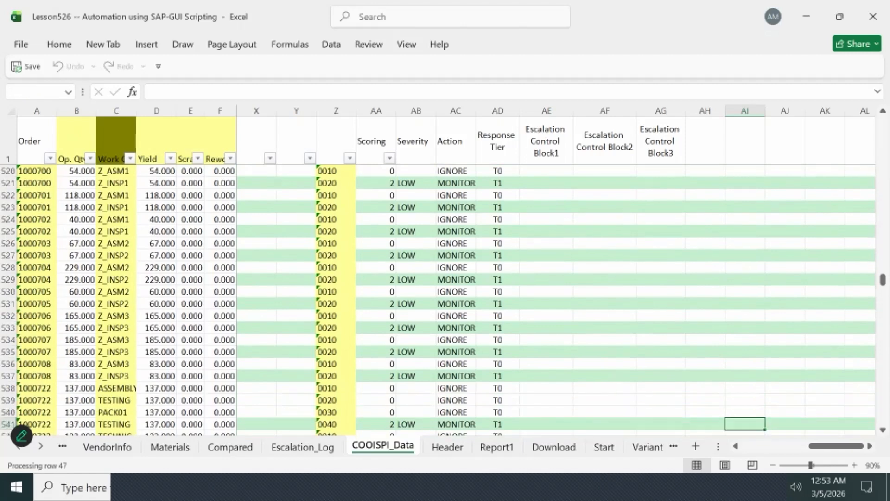
{"action": "key", "text": "Down"}
{"action": "key", "text": "Down"}
{"action": "key", "text": "Down"}
{"action": "key", "text": "Down"}
{"action": "key", "text": "Down"}
{"action": "key", "text": "Down"}
{"action": "key", "text": "Down"}
{"action": "key", "text": "Down"}
{"action": "key", "text": "Down"}
{"action": "key", "text": "Down"}
{"action": "key", "text": "Down"}
{"action": "key", "text": "Down"}
{"action": "key", "text": "Down"}
{"action": "key", "text": "Down"}
{"action": "key", "text": "Down"}
{"action": "key", "text": "Down"}
{"action": "key", "text": "Down"}
{"action": "key", "text": "Down"}
{"action": "key", "text": "Down"}
{"action": "key", "text": "Down"}
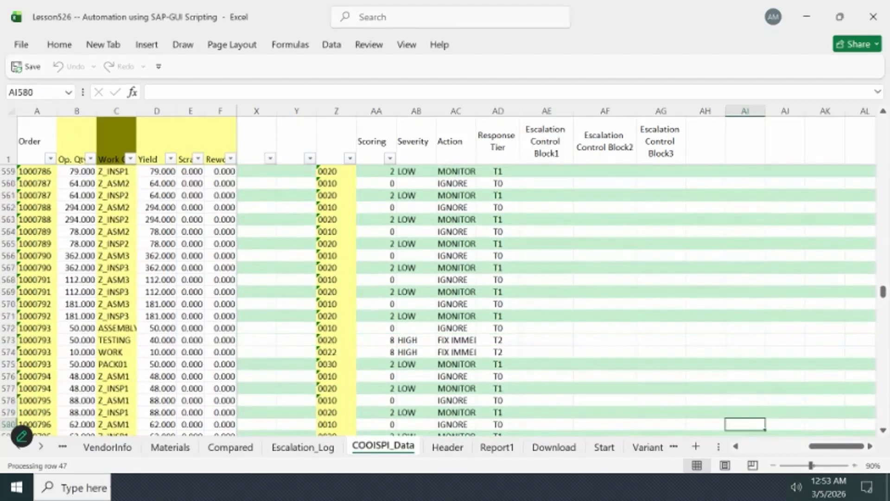
- Look for the next escalated exception below row 580 and inspect the Escalation Control Block1 flag in AE597
{"action": "key", "text": "Down"}
{"action": "key", "text": "Down"}
{"action": "key", "text": "Down"}
{"action": "key", "text": "Down"}
{"action": "key", "text": "Down"}
{"action": "key", "text": "Down"}
{"action": "key", "text": "Down"}
{"action": "key", "text": "Down"}
{"action": "key", "text": "Down"}
{"action": "key", "text": "Down"}
{"action": "key", "text": "Down"}
{"action": "key", "text": "Down"}
{"action": "key", "text": "Down"}
{"action": "key", "text": "Down"}
{"action": "key", "text": "Down"}
{"action": "key", "text": "Down"}
{"action": "key", "text": "Down"}
{"action": "key", "text": "Down"}
{"action": "key", "text": "Up"}
{"action": "key", "text": "Up"}
{"action": "key", "text": "Up"}
{"action": "key", "text": "Up"}
{"action": "key", "text": "Up"}
{"action": "key", "text": "Up"}
{"action": "key", "text": "Up"}
{"action": "key", "text": "Up"}
{"action": "key", "text": "Up"}
{"action": "key", "text": "Up"}
{"action": "key", "text": "Up"}
{"action": "key", "text": "Up"}
{"action": "key", "text": "Down"}
{"action": "key", "text": "Down"}
{"action": "key", "text": "Down"}
{"action": "key", "text": "Left"}
{"action": "key", "text": "Left"}
{"action": "key", "text": "Left"}
{"action": "key", "text": "Left"}
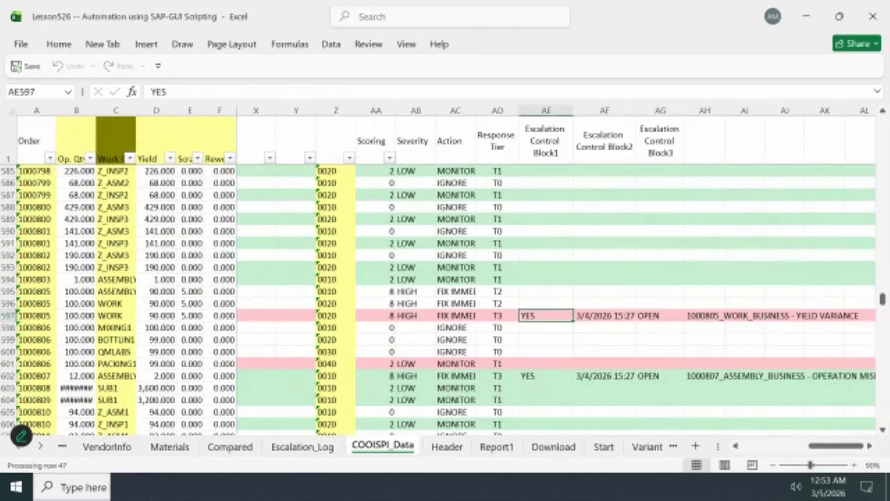